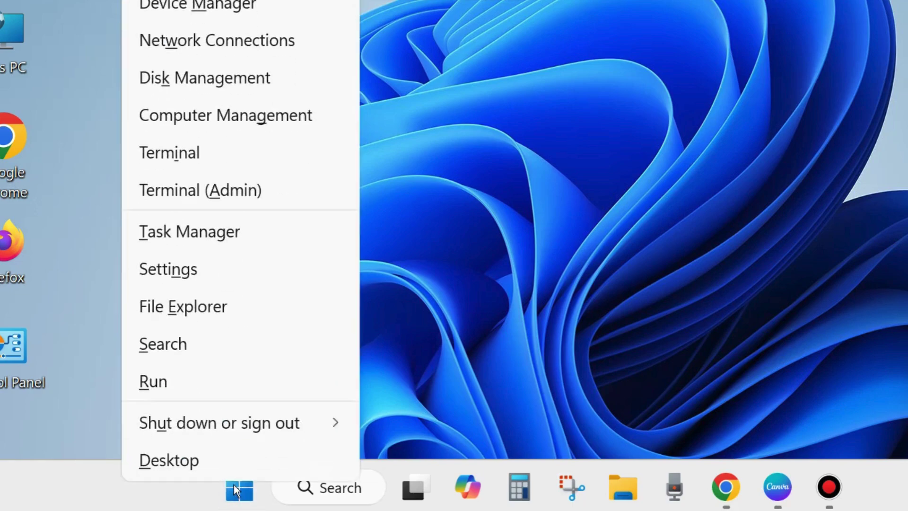
- Open Settings from the Win+X menu and navigate to System > Troubleshoot
left_click(174, 268)
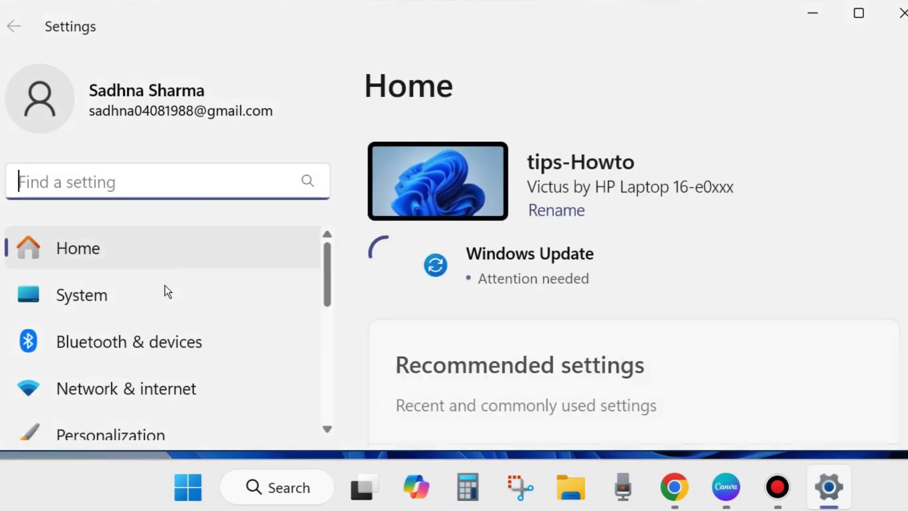
scroll(132, 377, "down", 1)
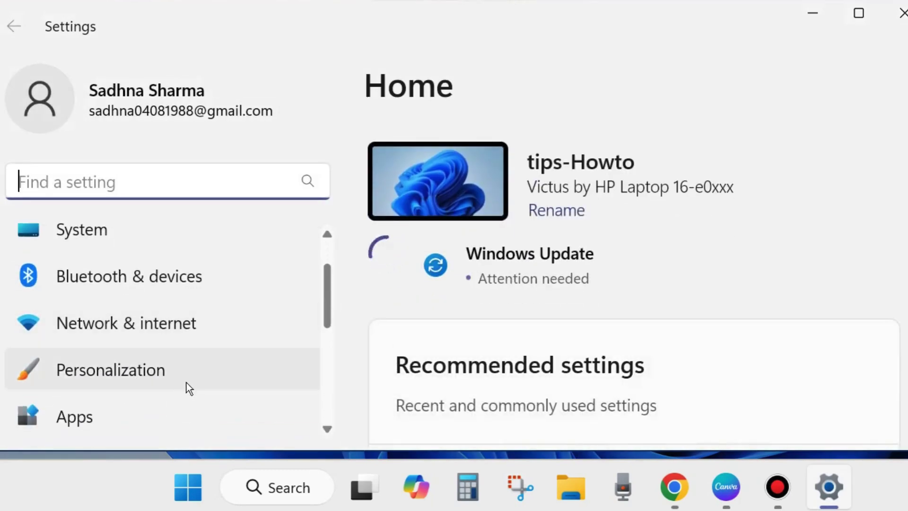
scroll(186, 382, "down", 2)
scroll(186, 382, "down", 4)
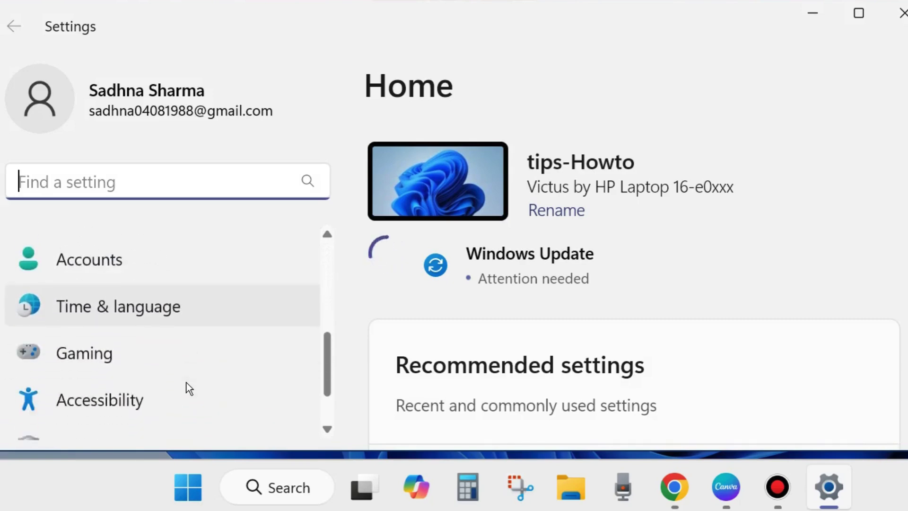
scroll(186, 383, "up", 7)
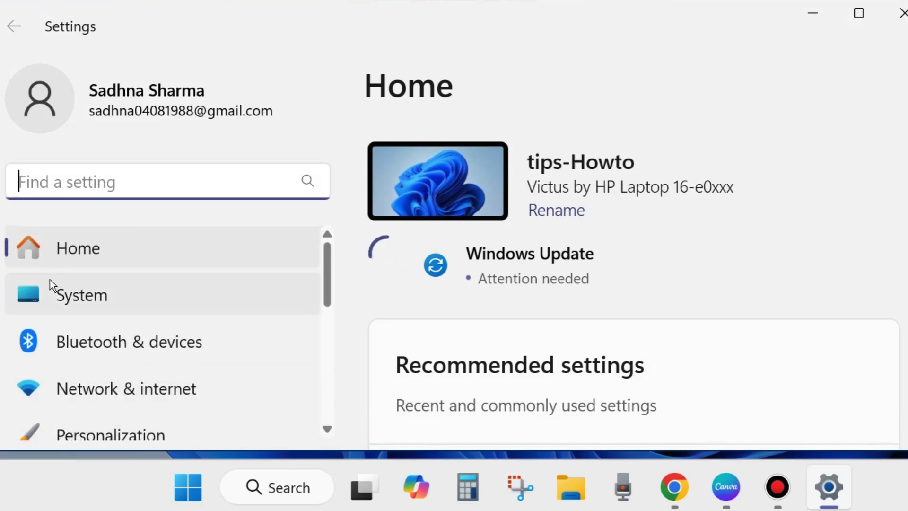
left_click(76, 296)
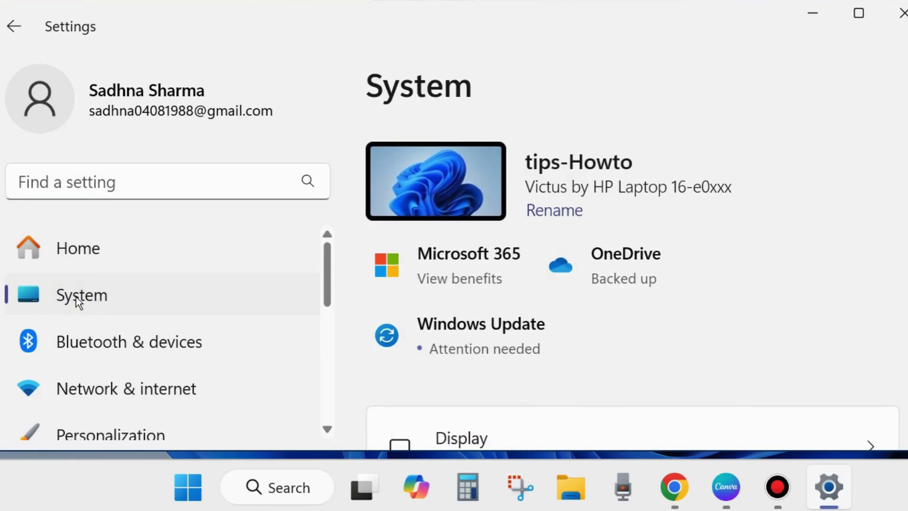
scroll(678, 305, "down", 10)
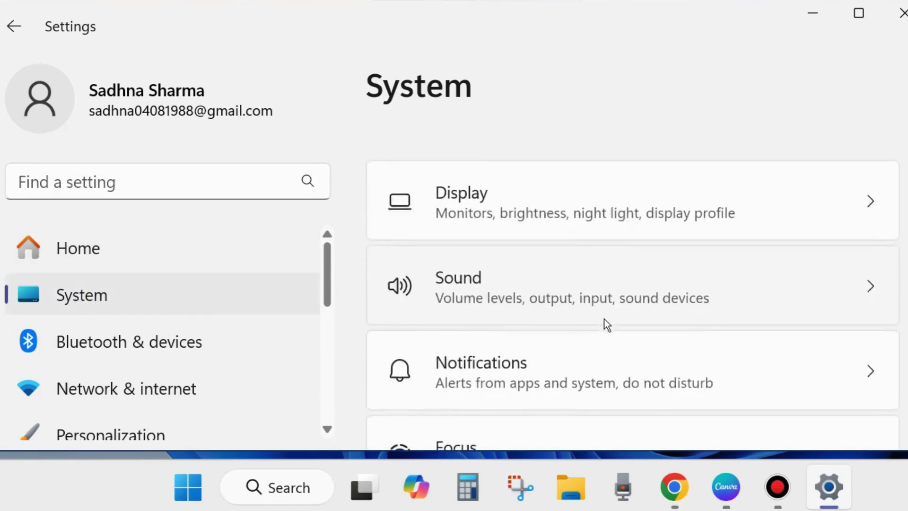
scroll(604, 321, "down", 4)
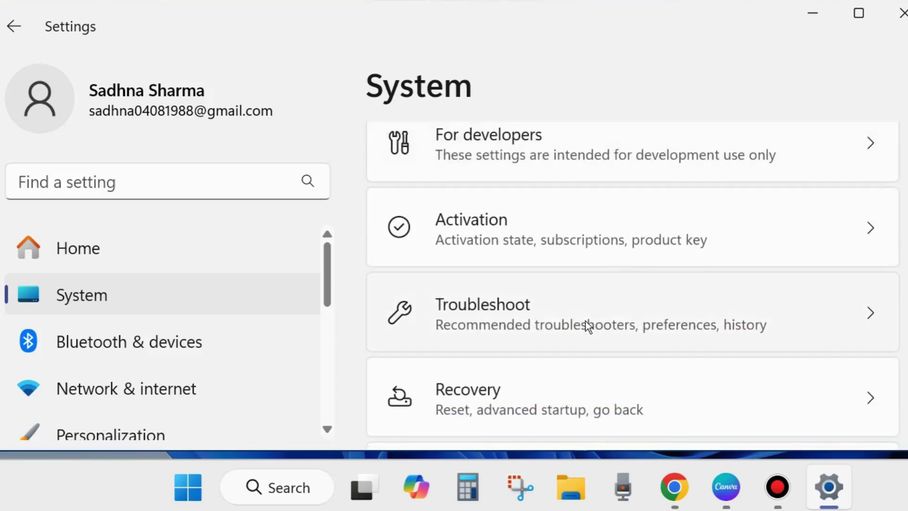
left_click(492, 312)
scroll(657, 293, "down", 4)
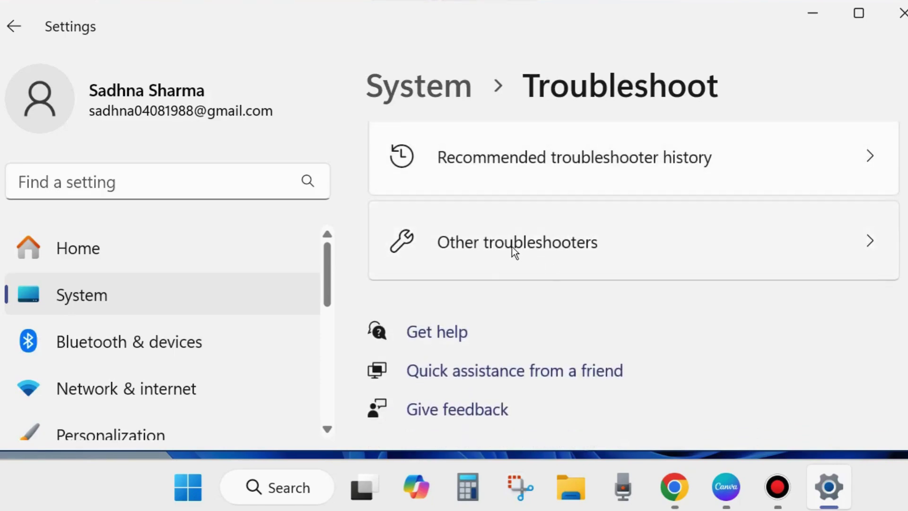
- Browse Other troubleshooters down to Windows Update, then close the Get Help and Settings windows
left_click(512, 246)
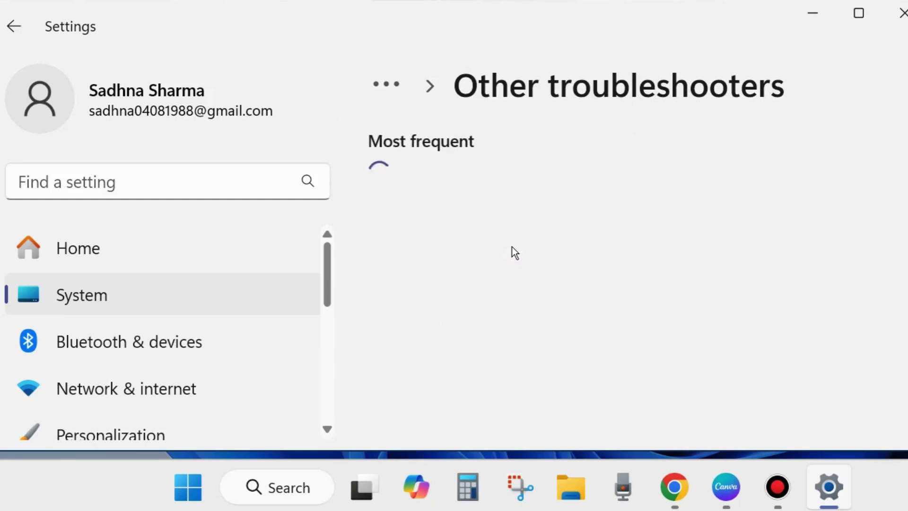
scroll(511, 246, "down", 4)
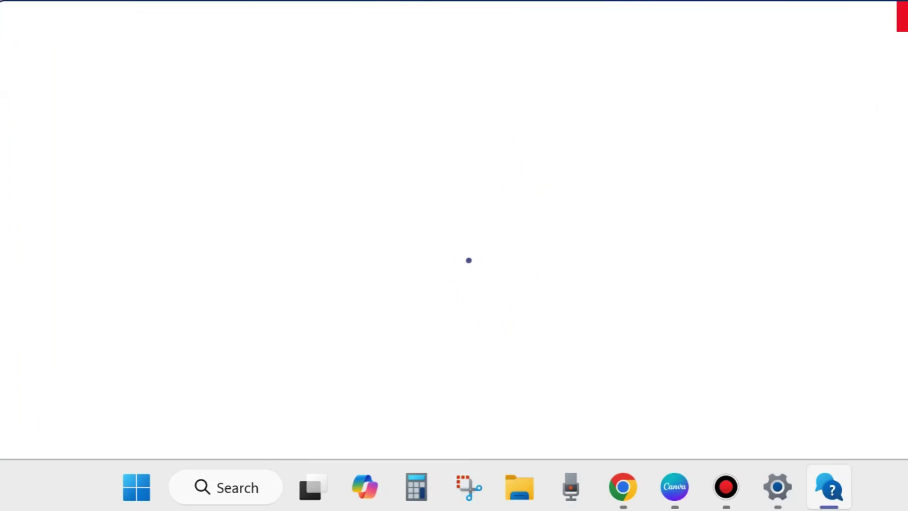
left_click(895, 14)
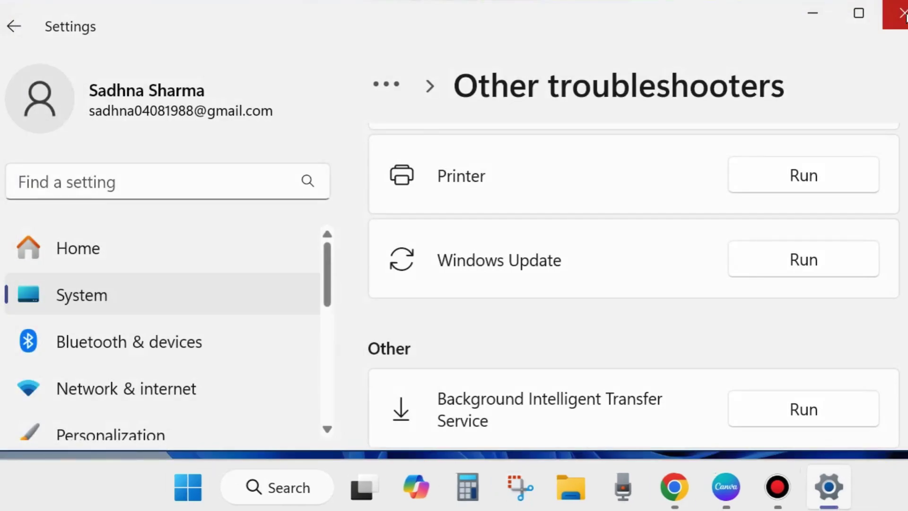
left_click(902, 15)
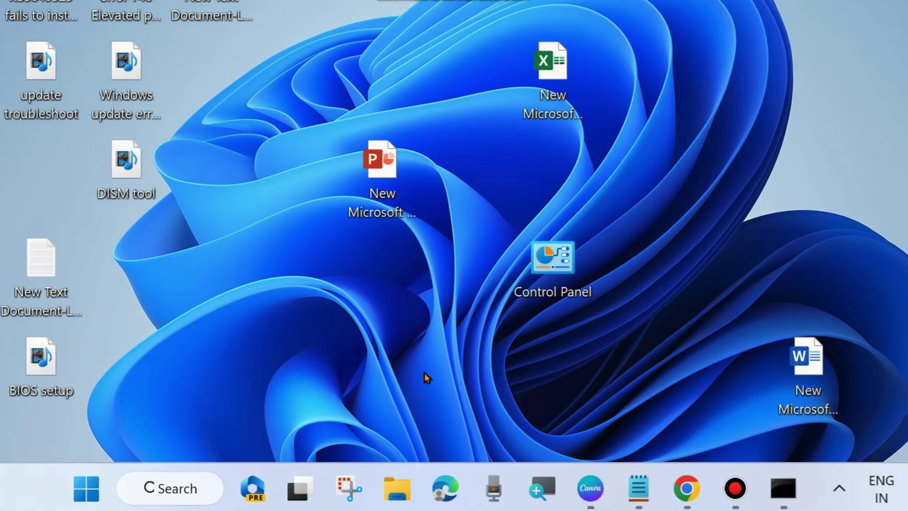
- Run services.msc from the Run dialog to open the Services console
right_click(84, 493)
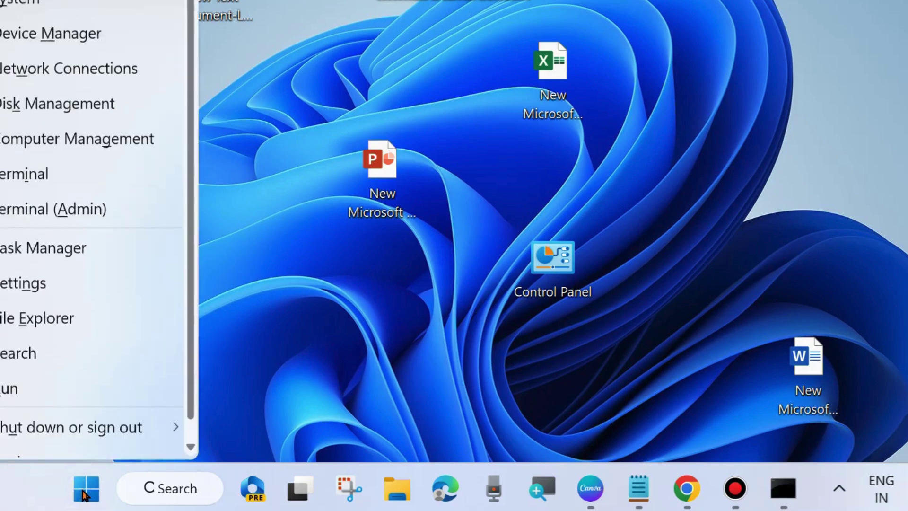
left_click(33, 388)
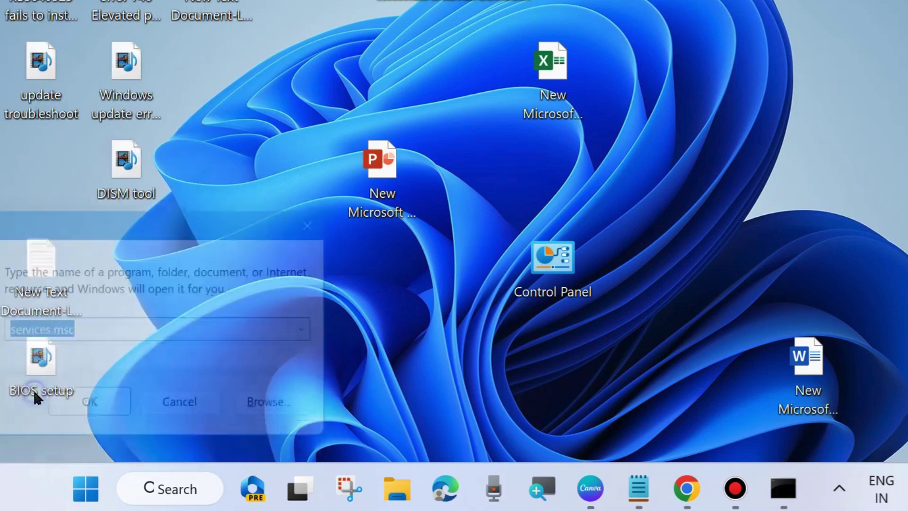
left_click_drag(95, 219, 445, 41)
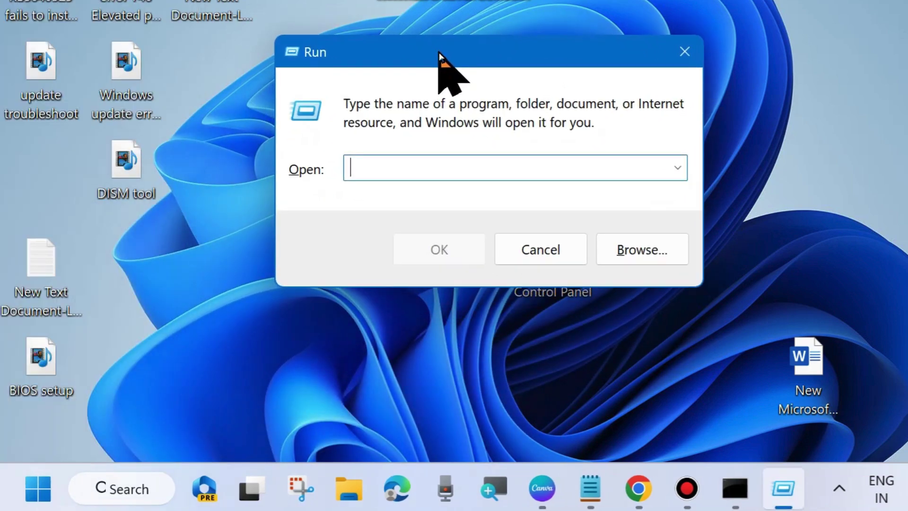
type("services")
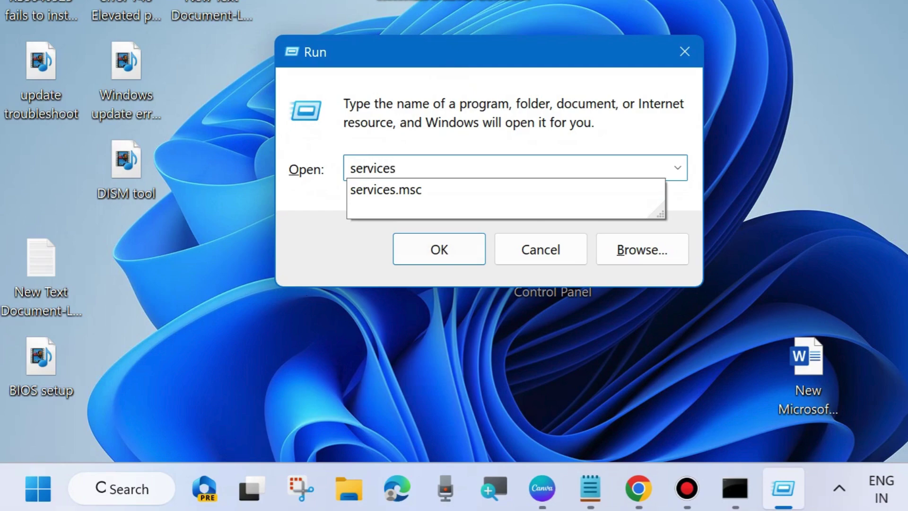
left_click(412, 190)
left_click(464, 171)
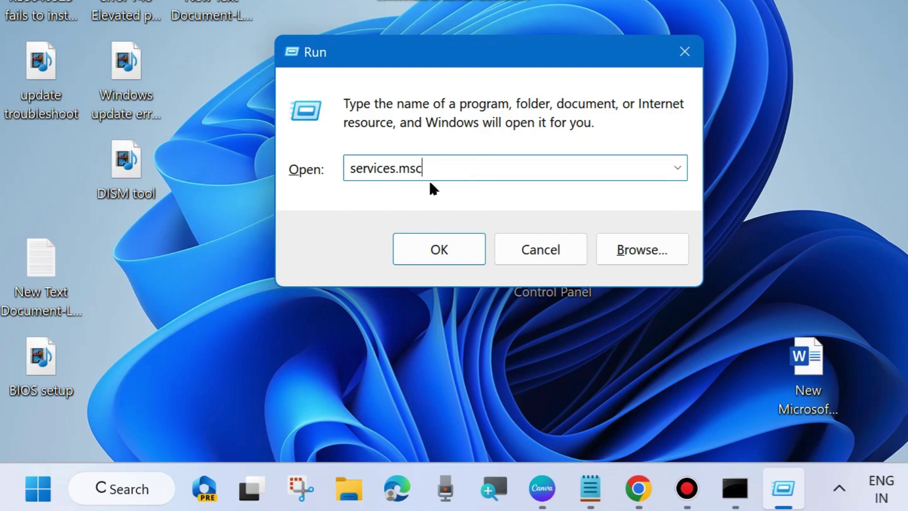
left_click(444, 248)
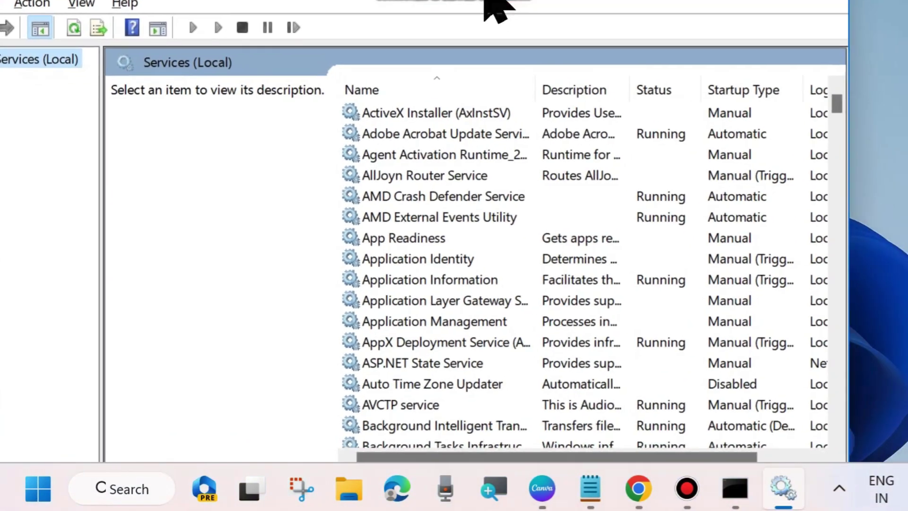
- Restart the Background Intelligent Transfer Service
scroll(426, 280, "down", 3)
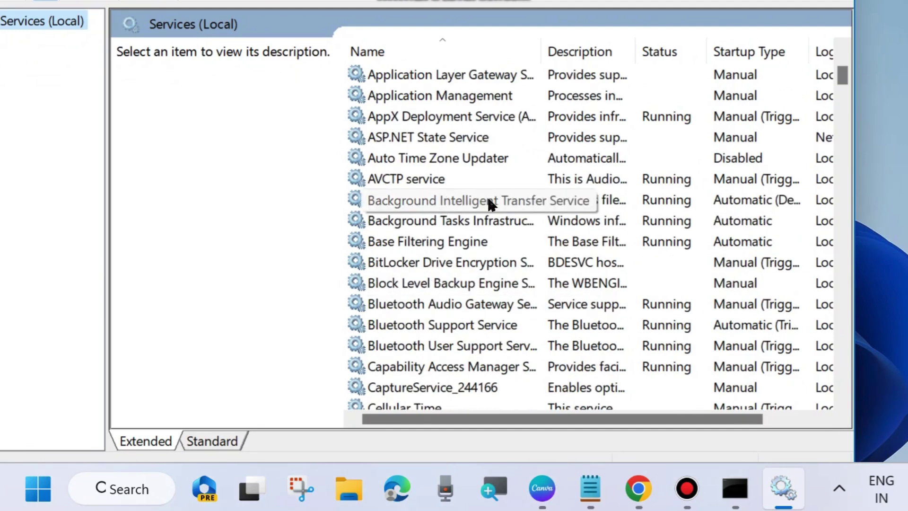
left_click(479, 201)
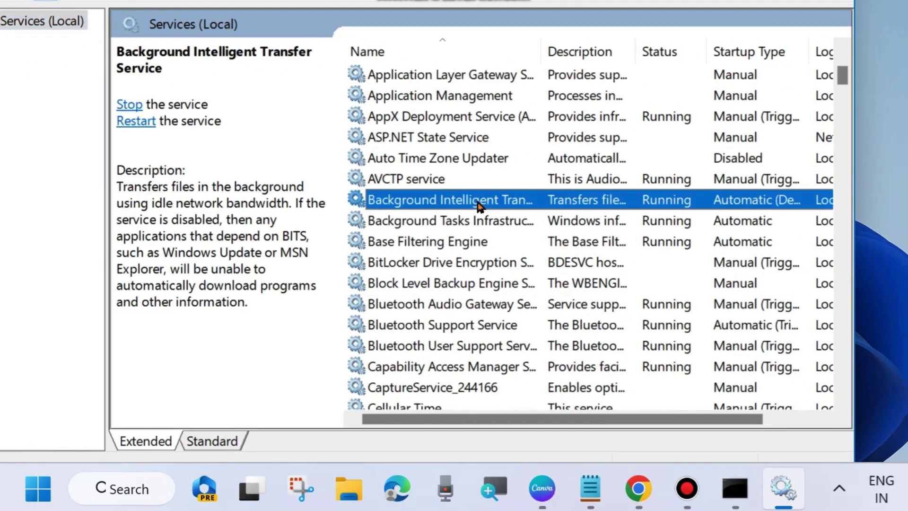
right_click(426, 201)
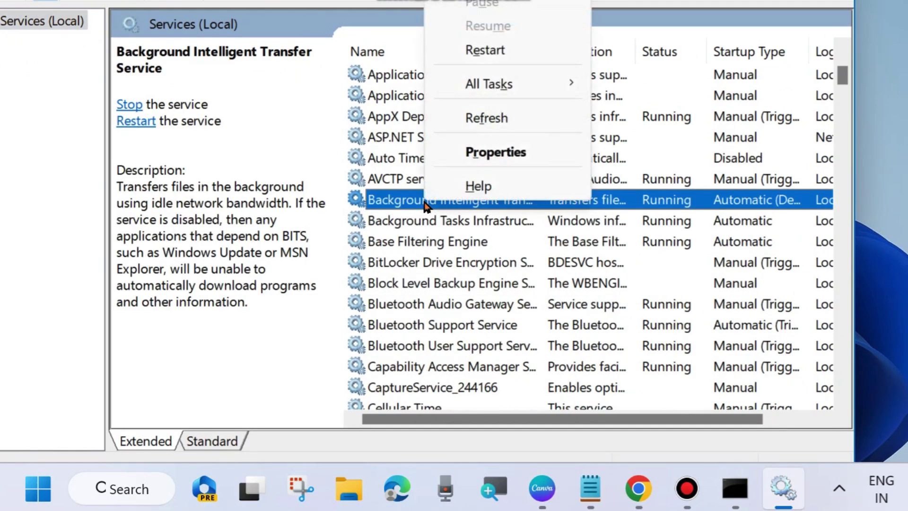
left_click(486, 50)
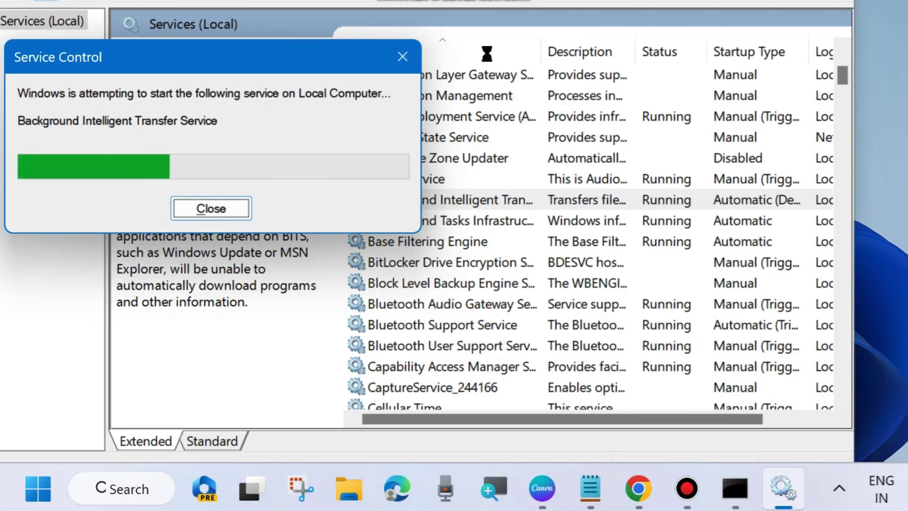
- Change the BITS startup type from Automatic (Delayed Start) to Automatic and apply it
double_click(486, 200)
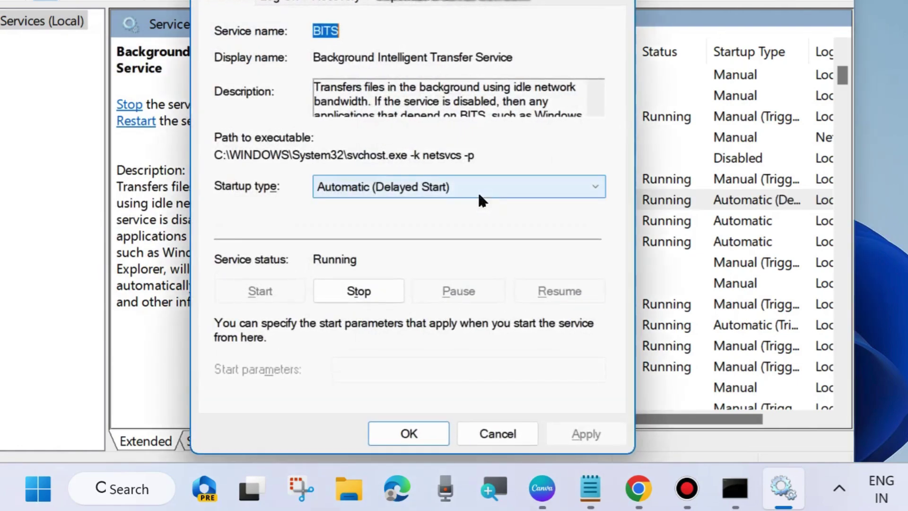
left_click(429, 188)
left_click(373, 219)
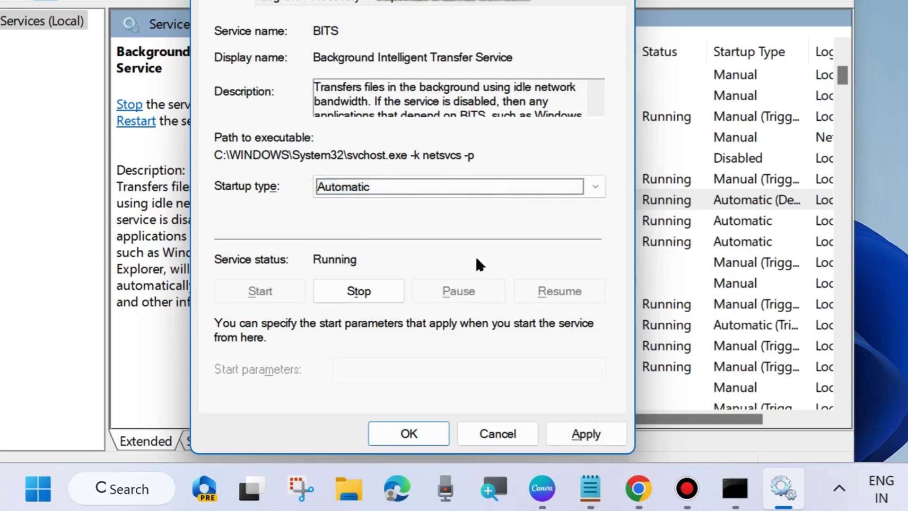
left_click(580, 433)
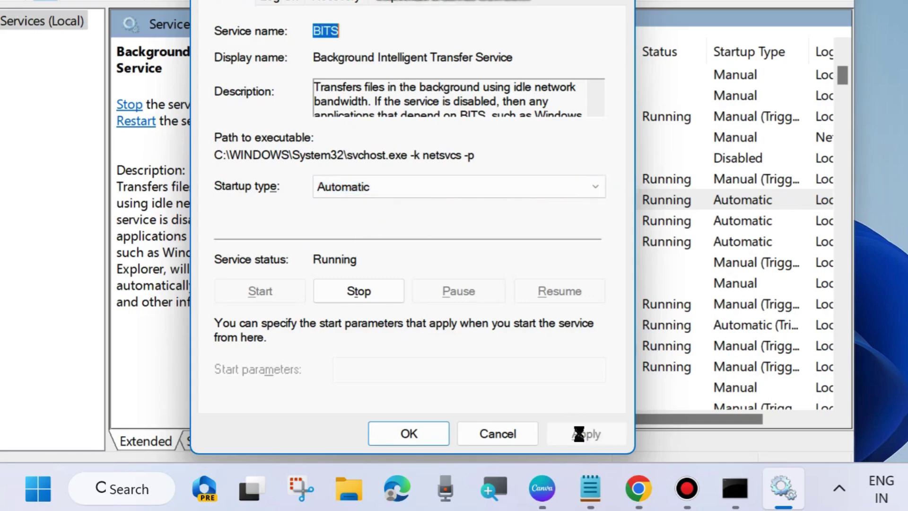
left_click(406, 432)
scroll(483, 280, "down", 8)
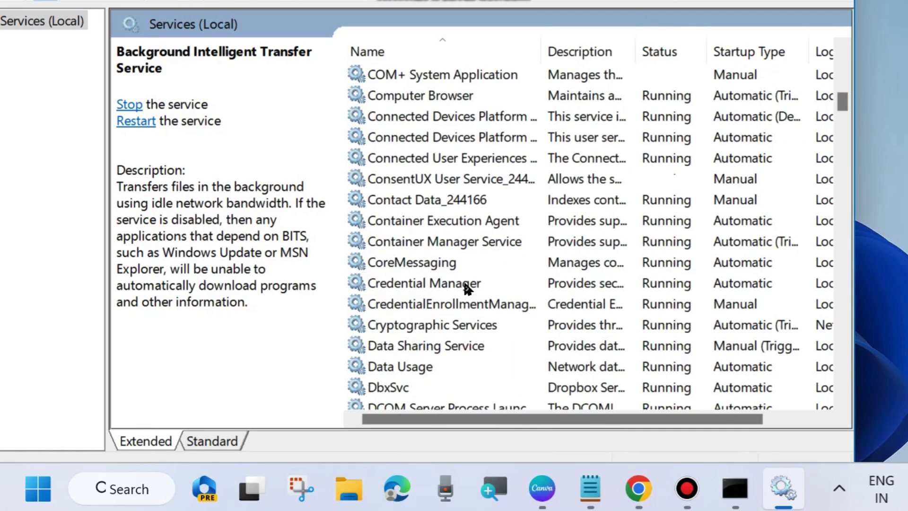
- Restart Cryptographic Services
scroll(468, 287, "down", 3)
left_click(421, 142)
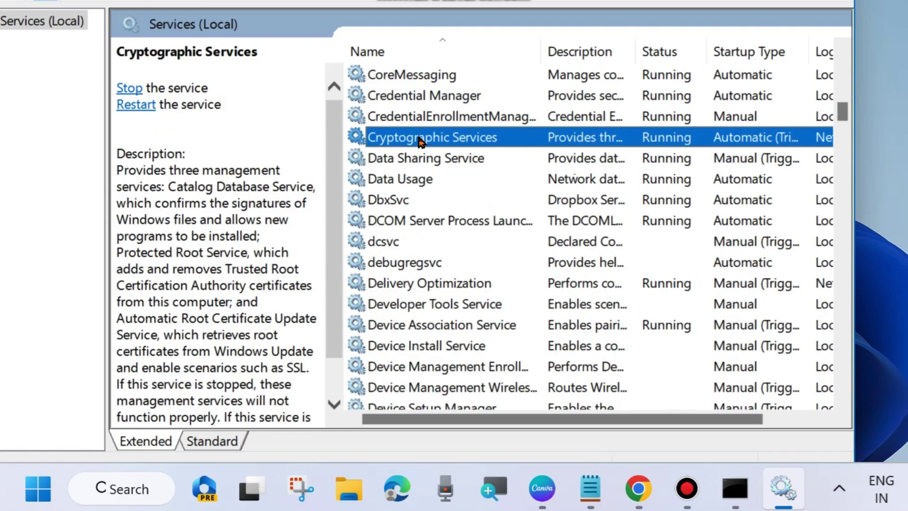
right_click(428, 142)
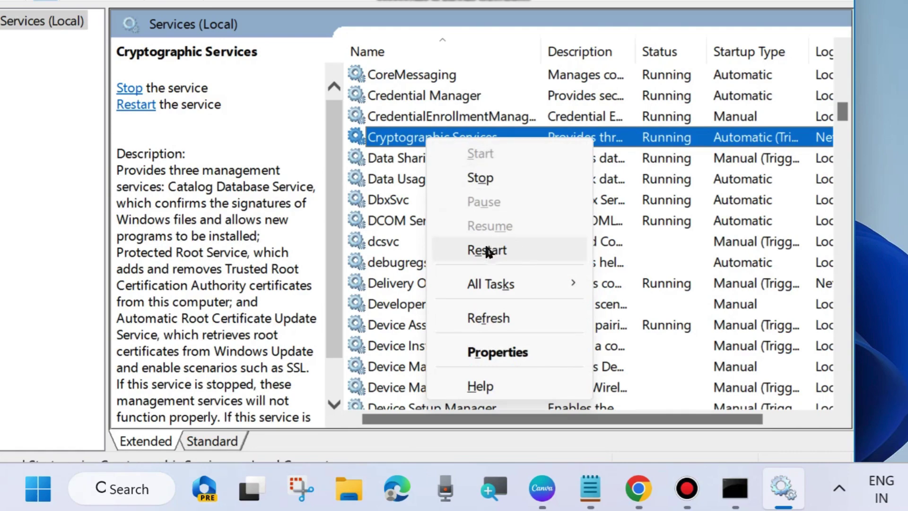
left_click(492, 252)
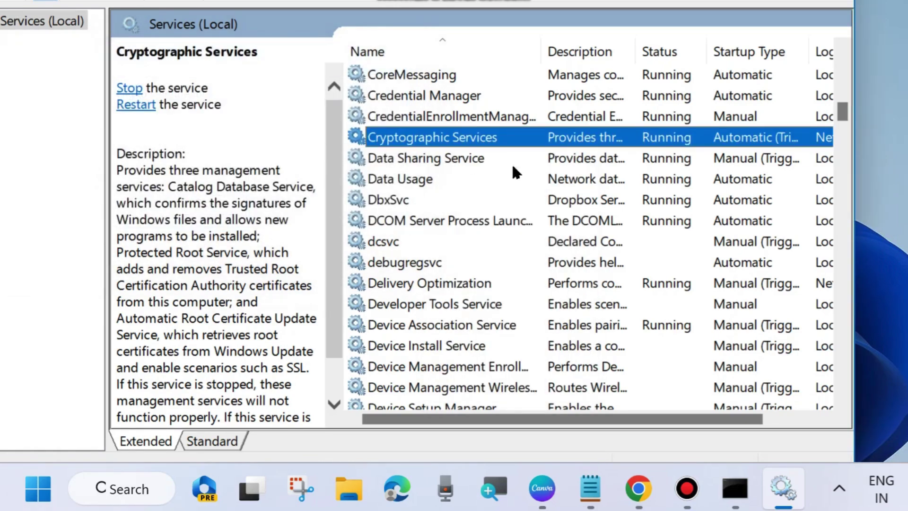
- Check Cryptographic Services properties show Running and Automatic, then scroll further down the service list
double_click(462, 139)
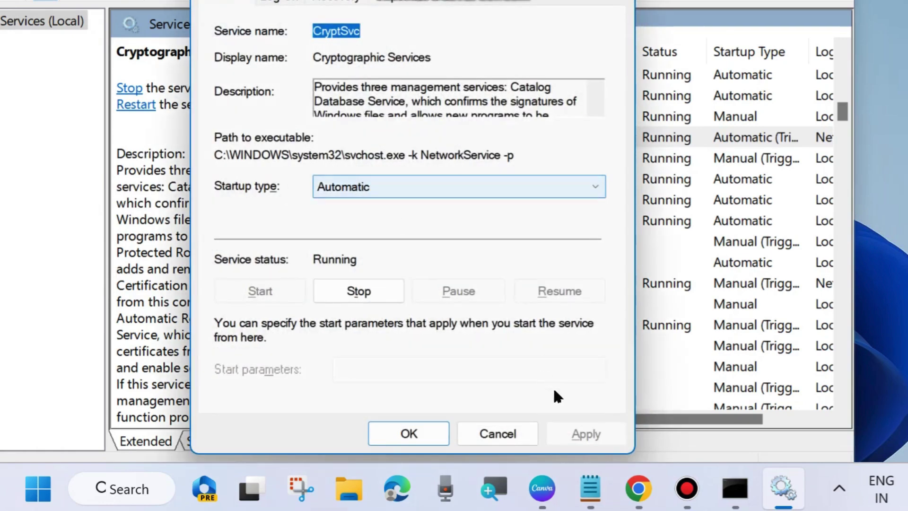
left_click(422, 431)
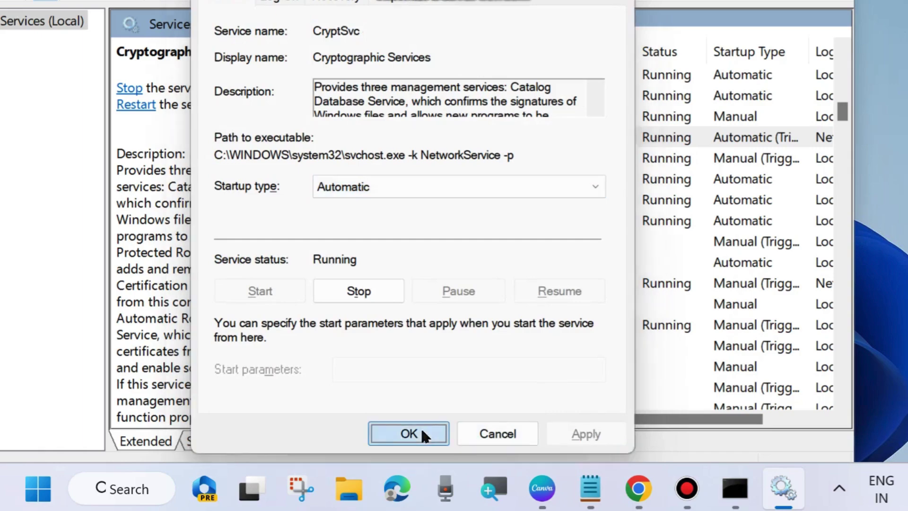
scroll(447, 267, "down", 11)
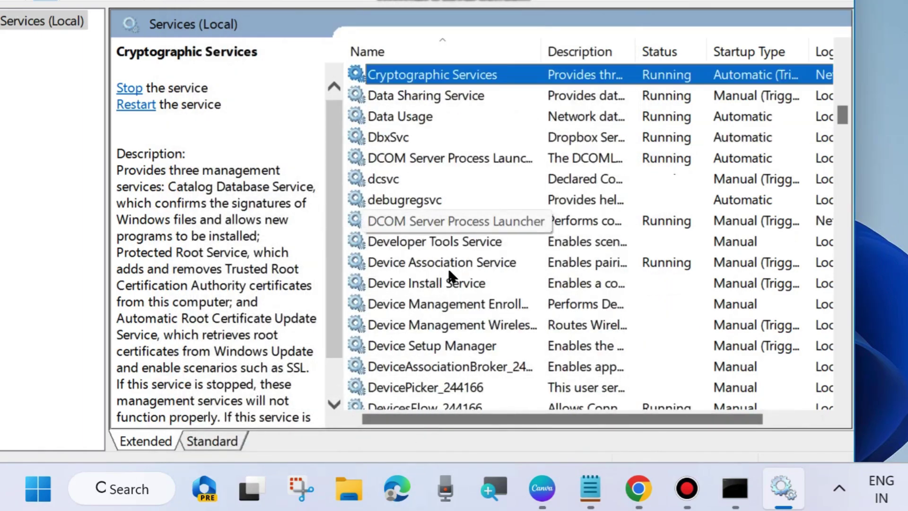
scroll(447, 268, "down", 9)
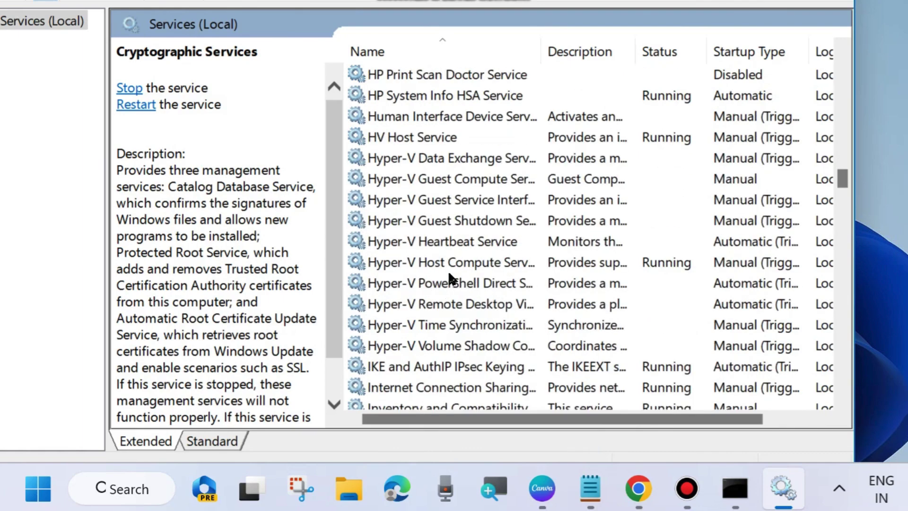
scroll(528, 289, "down", 10)
scroll(515, 289, "down", 1)
left_click_drag(843, 208, 839, 365)
- Start the stopped Windows Installer service and check its Manual startup type in Properties
left_click(413, 244)
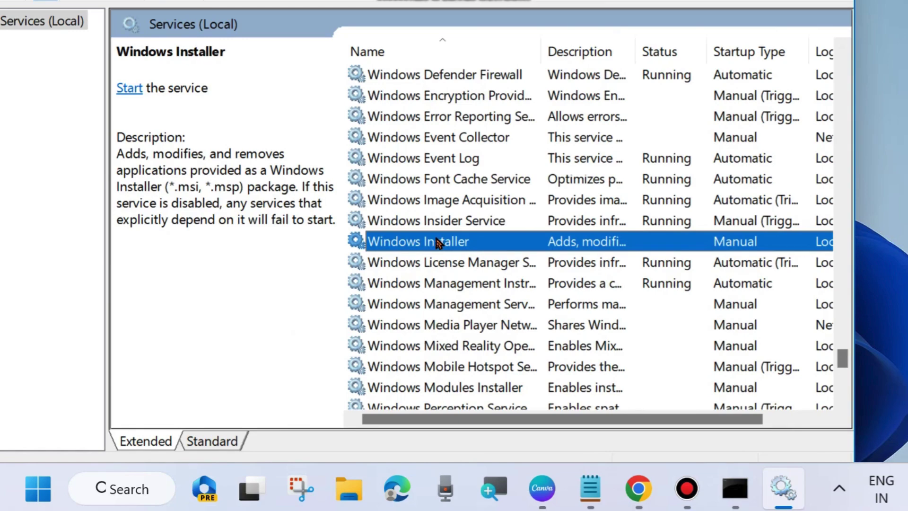
right_click(435, 243)
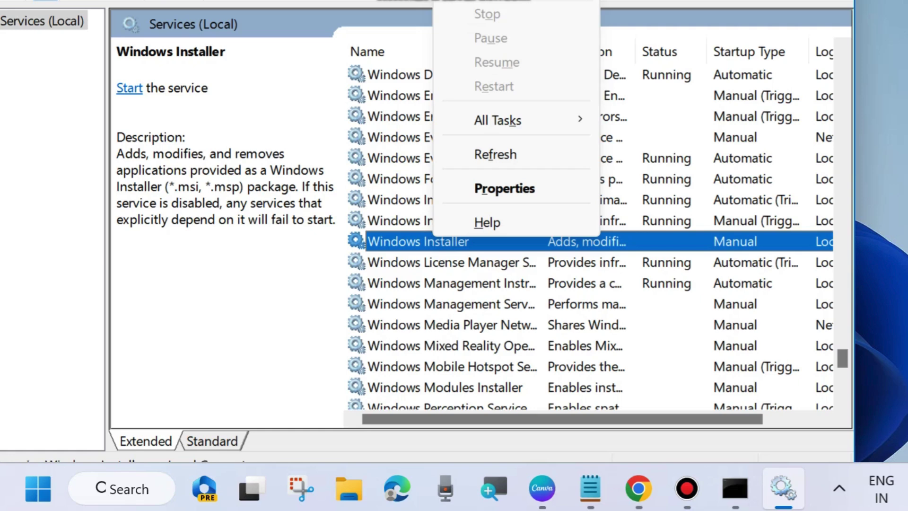
left_click(487, 2)
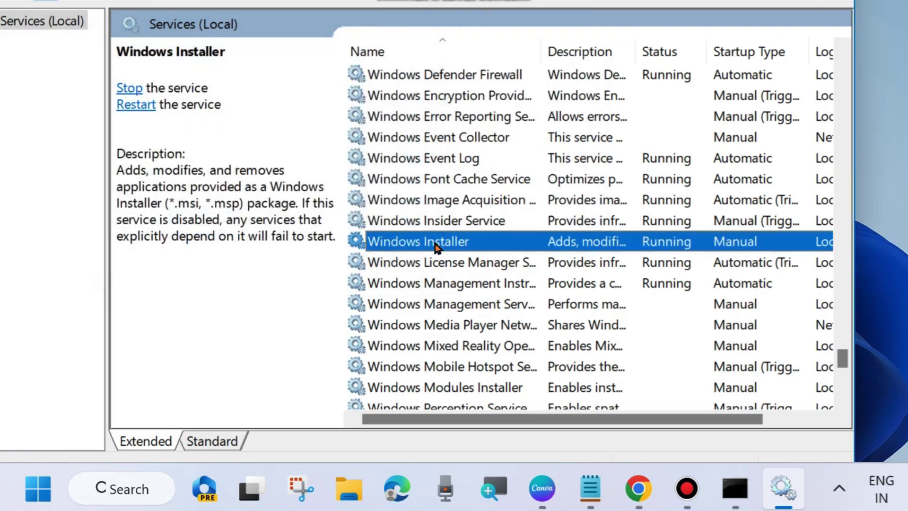
double_click(434, 244)
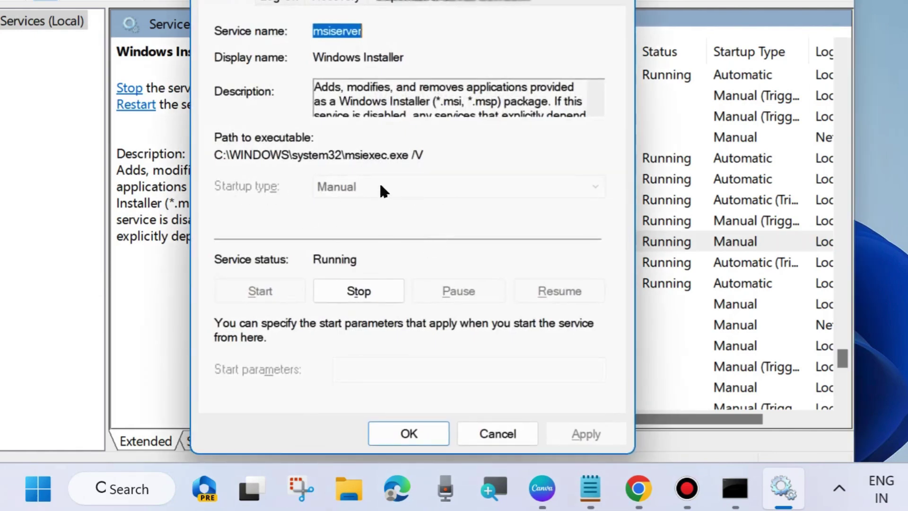
left_click(407, 433)
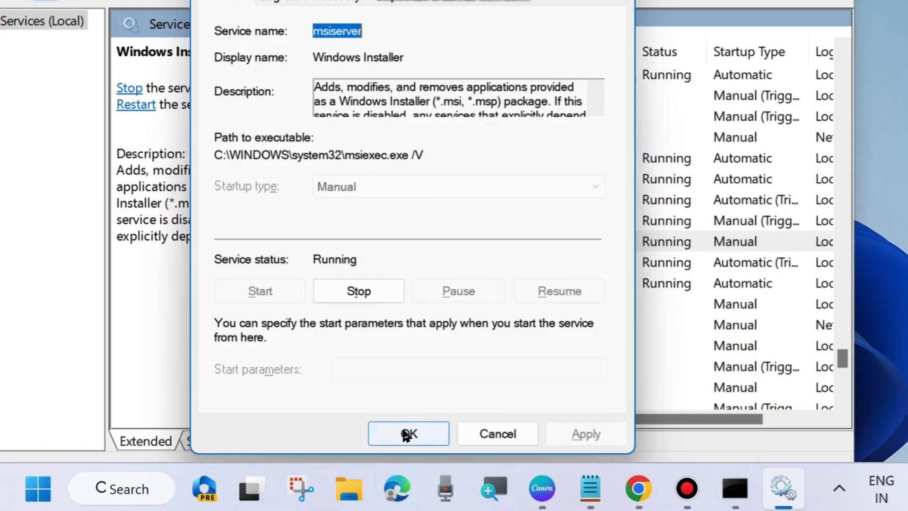
- Restart the Windows Update service
scroll(442, 293, "down", 4)
scroll(443, 296, "down", 3)
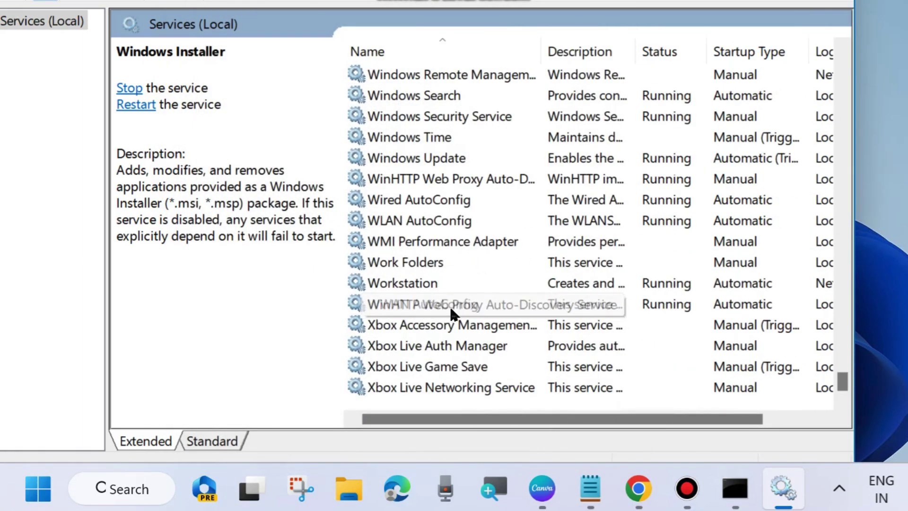
left_click(403, 161)
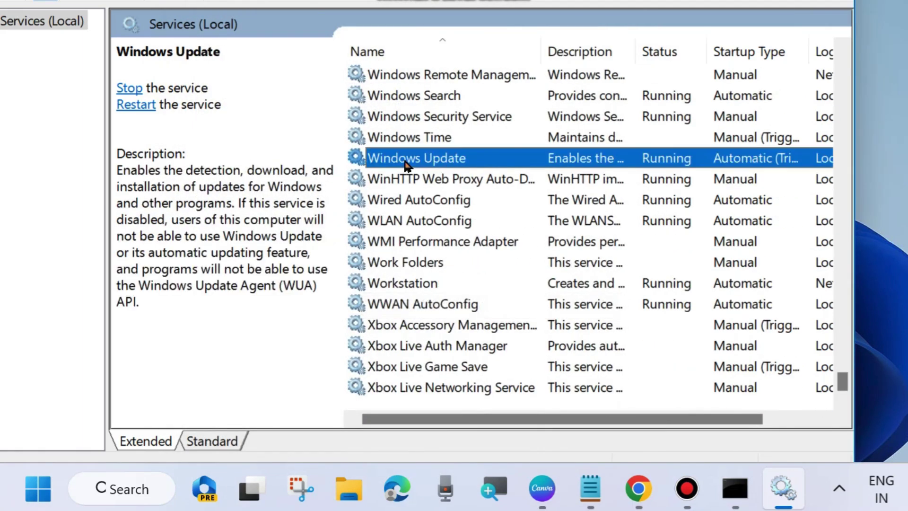
right_click(397, 163)
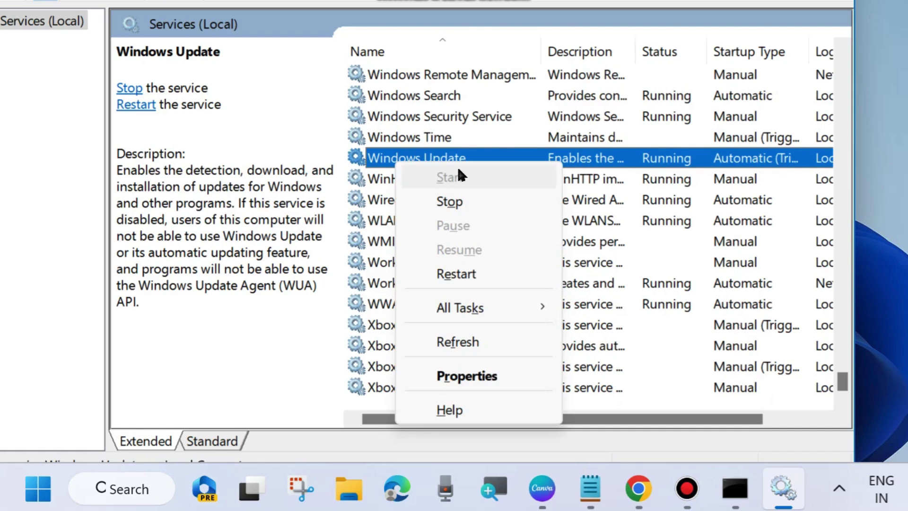
left_click(462, 272)
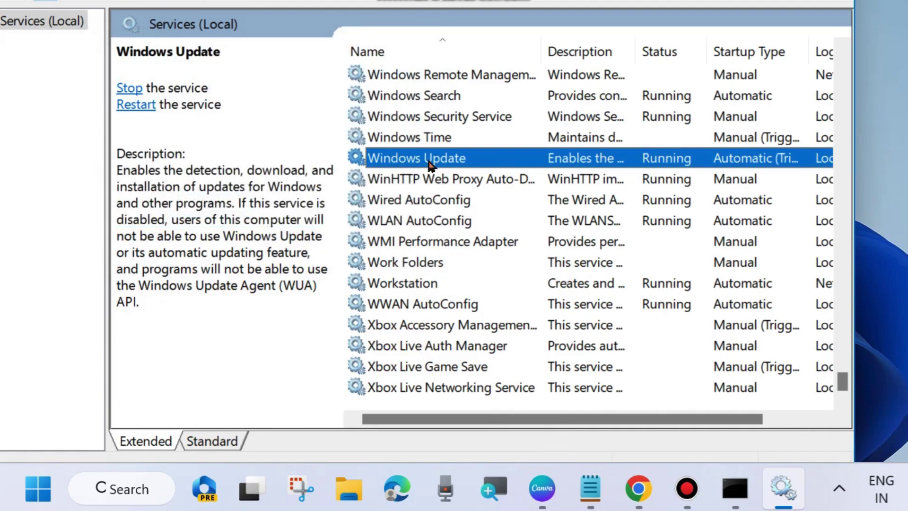
- Confirm Windows Update is Running with Automatic startup, then close the Services console
double_click(430, 161)
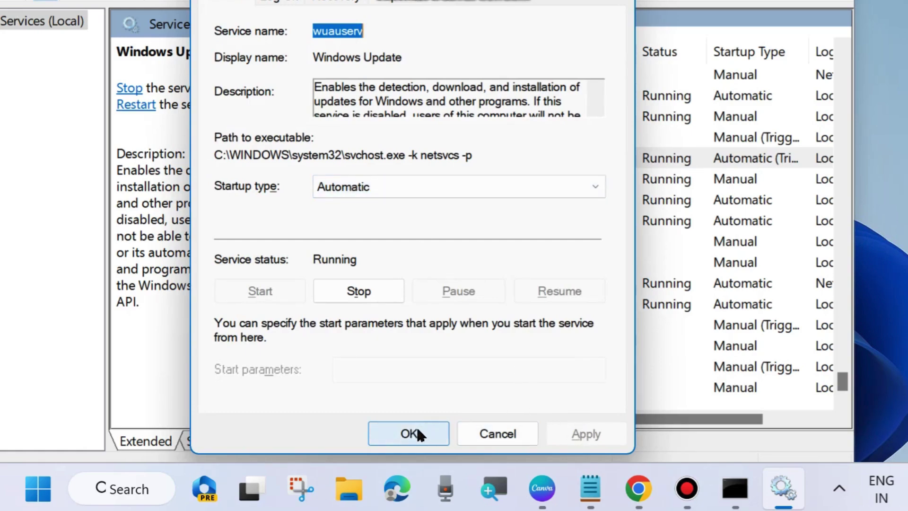
key("Return")
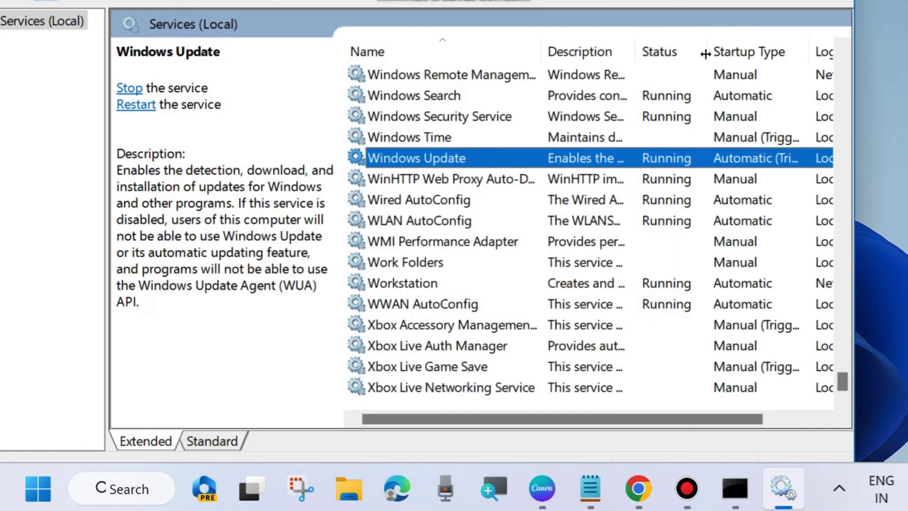
key("alt+F4")
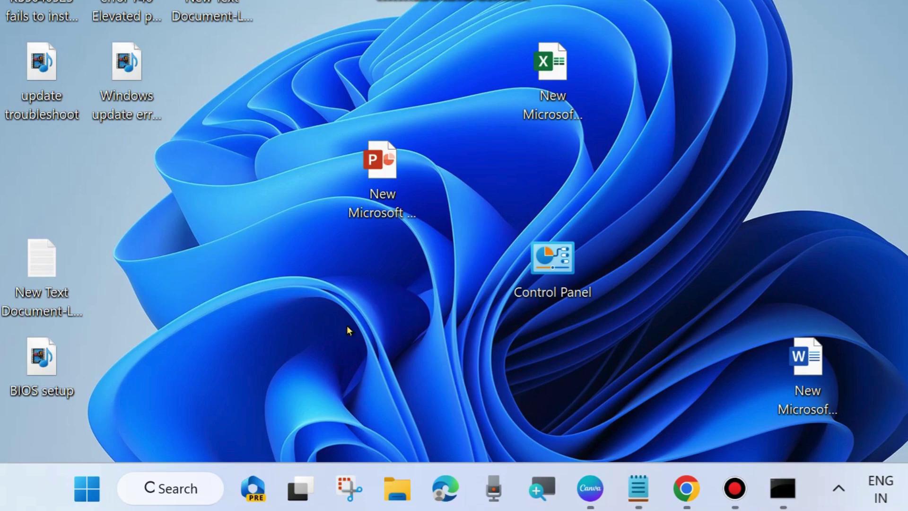
- Open Command Prompt as administrator by searching 'cmd', then bring the DISM commands Notepad forward
left_click(172, 486)
type("cmd")
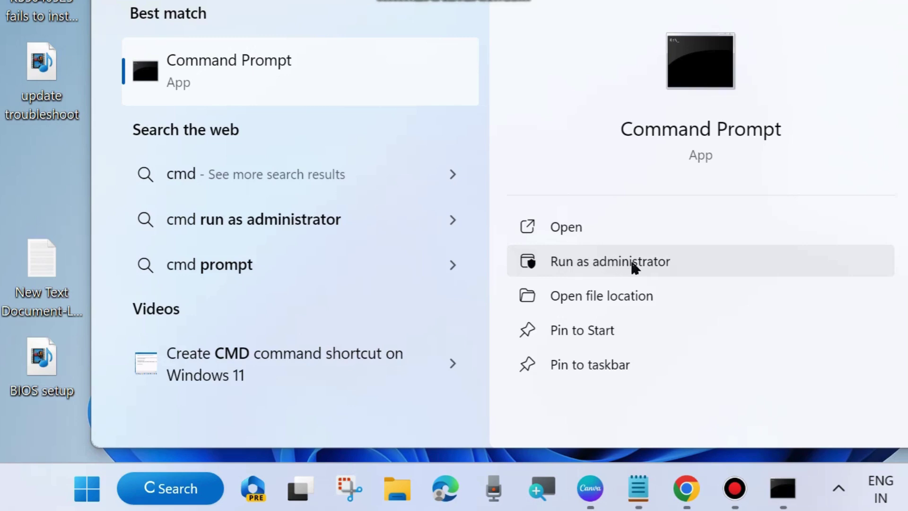
left_click(784, 489)
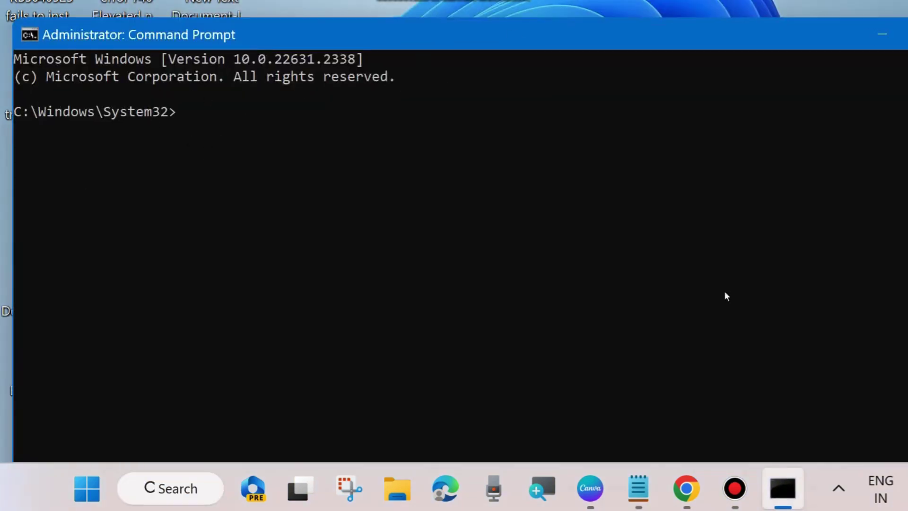
left_click(638, 488)
key("ctrl+c")
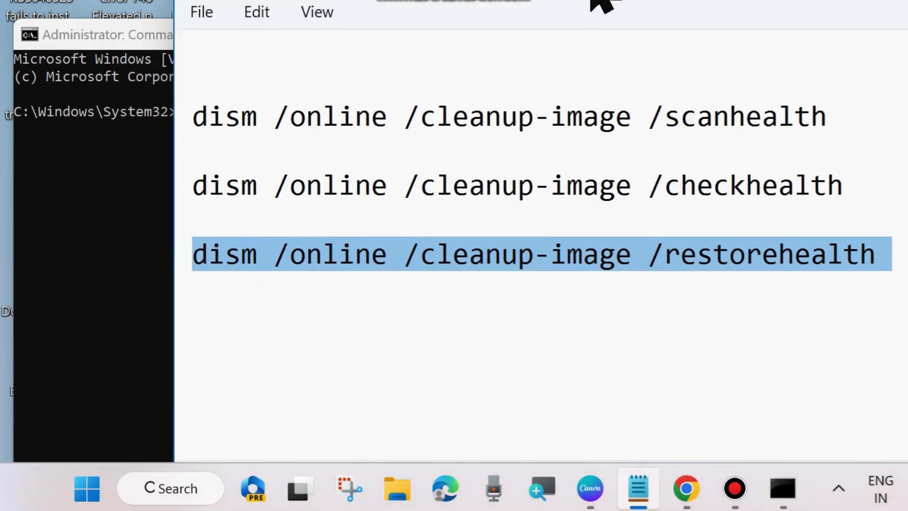
- Select the dism /online /cleanup-image /restorehealth line, then move Notepad aside and activate Command Prompt
triple_click(185, 153)
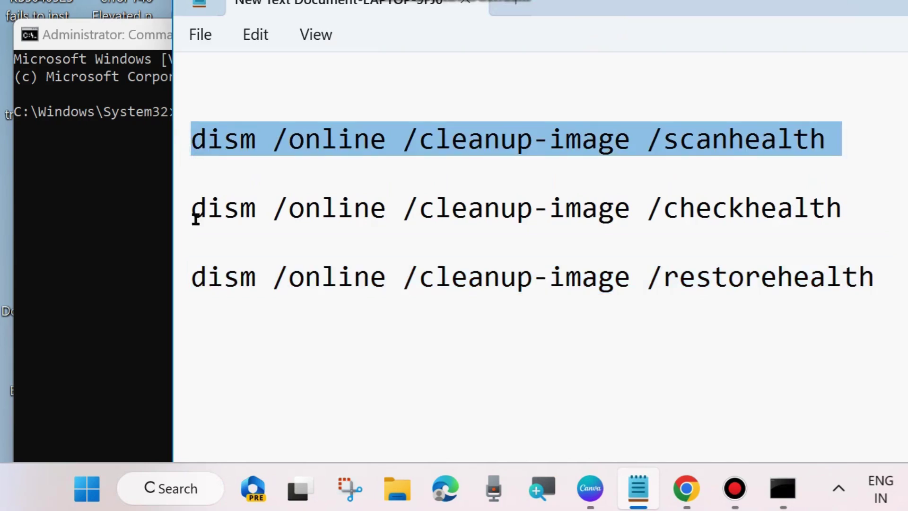
triple_click(183, 225)
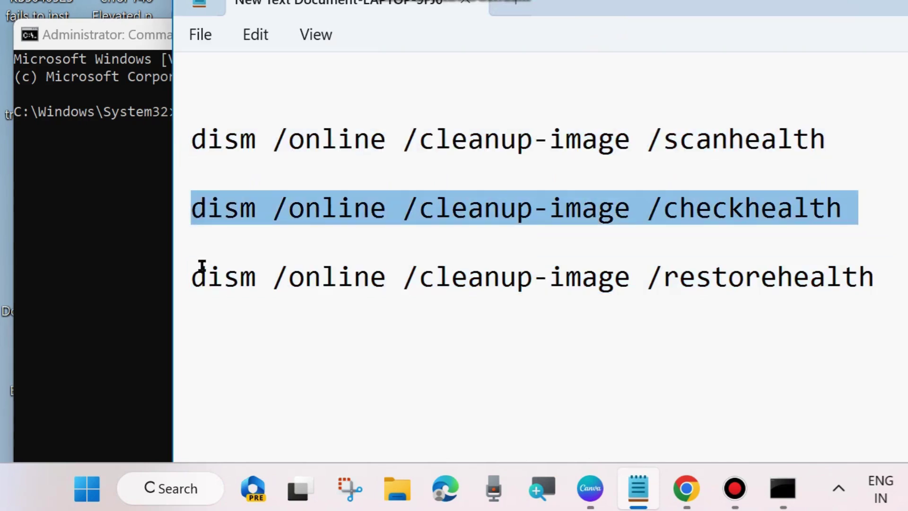
triple_click(178, 284)
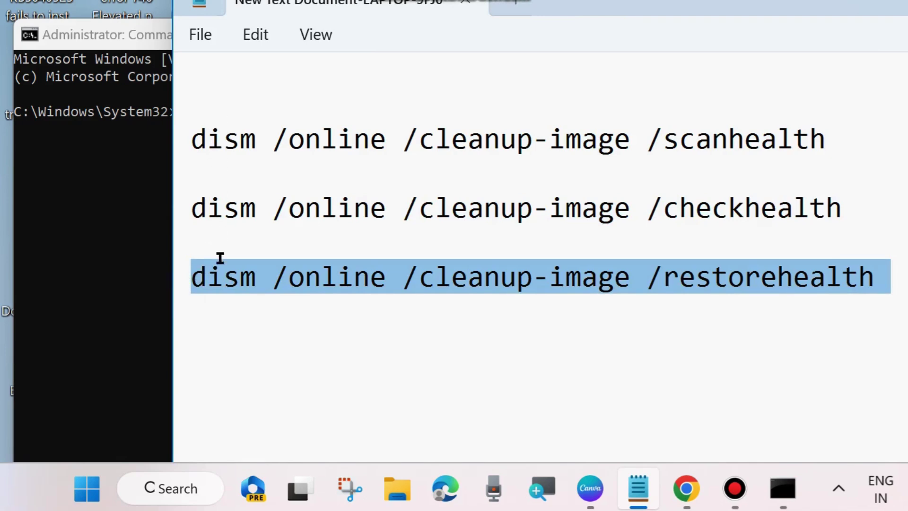
left_click_drag(547, 2, 539, 183)
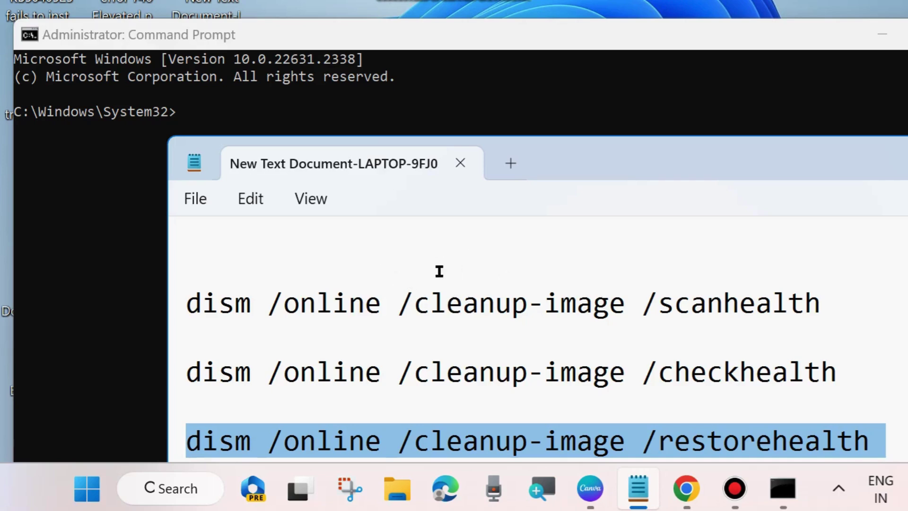
left_click_drag(533, 161, 514, 139)
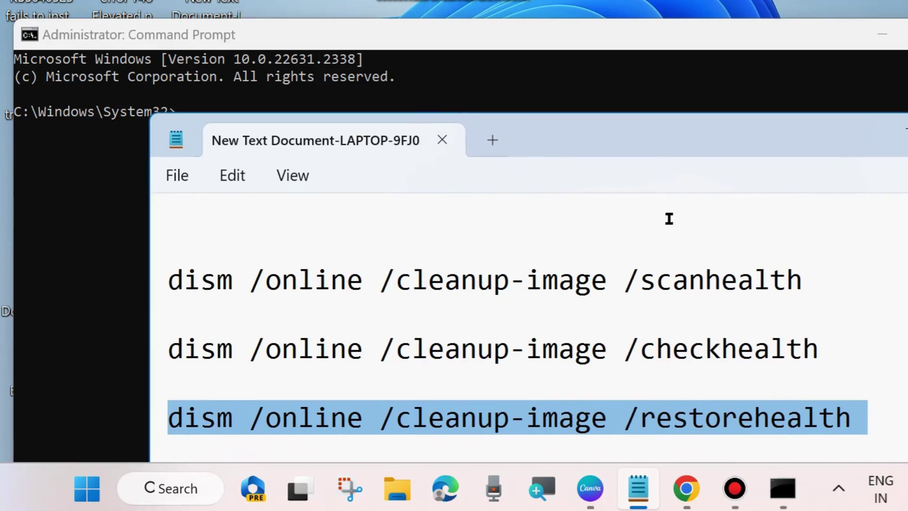
left_click(904, 124)
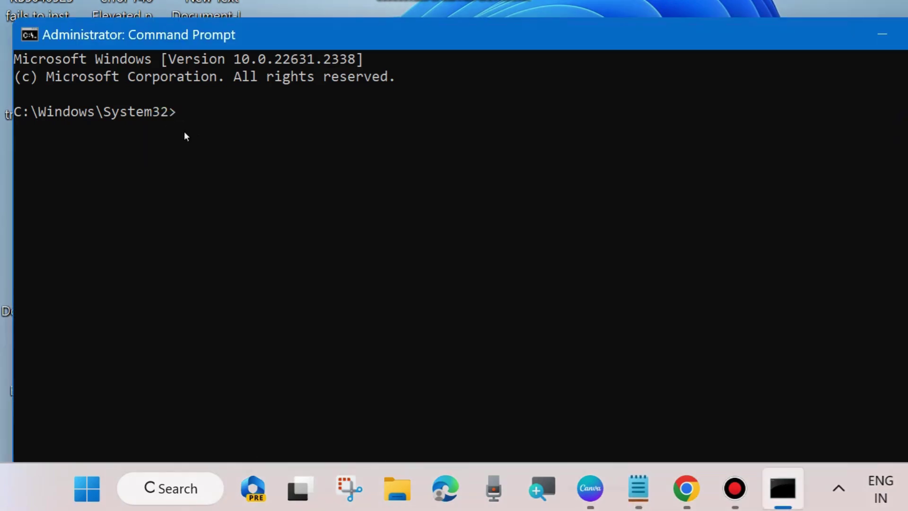
- Type sfc /scannow at the administrator prompt and minimise the Command Prompt window
type("sfc /scannow")
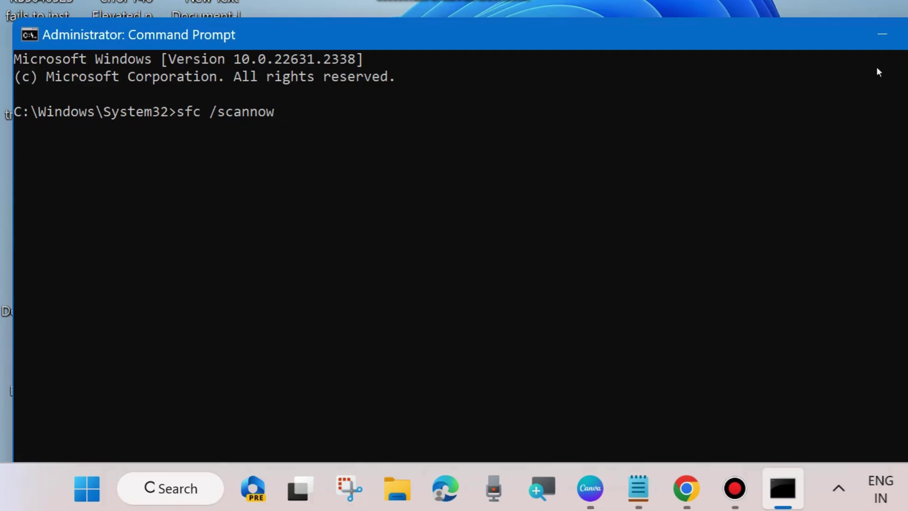
left_click(882, 34)
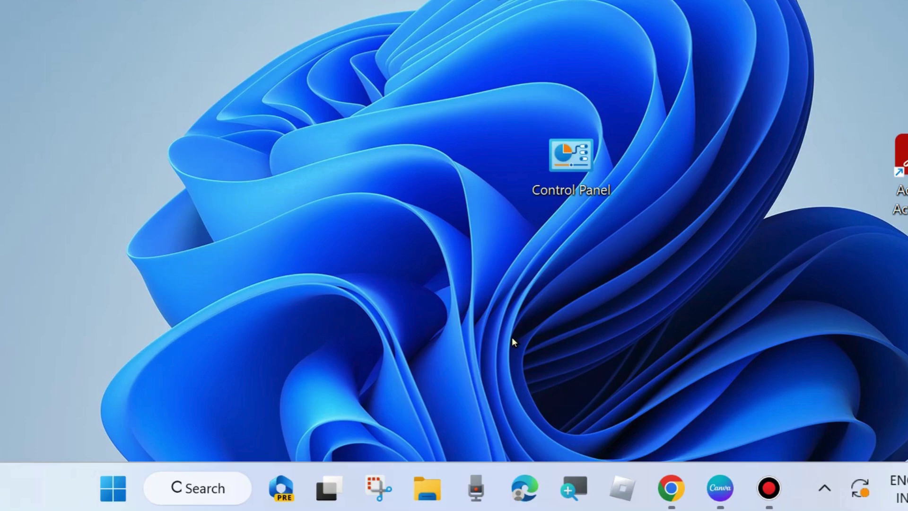
- Search Windows for 'disc' and launch Disk Cleanup from the results
left_click(215, 494)
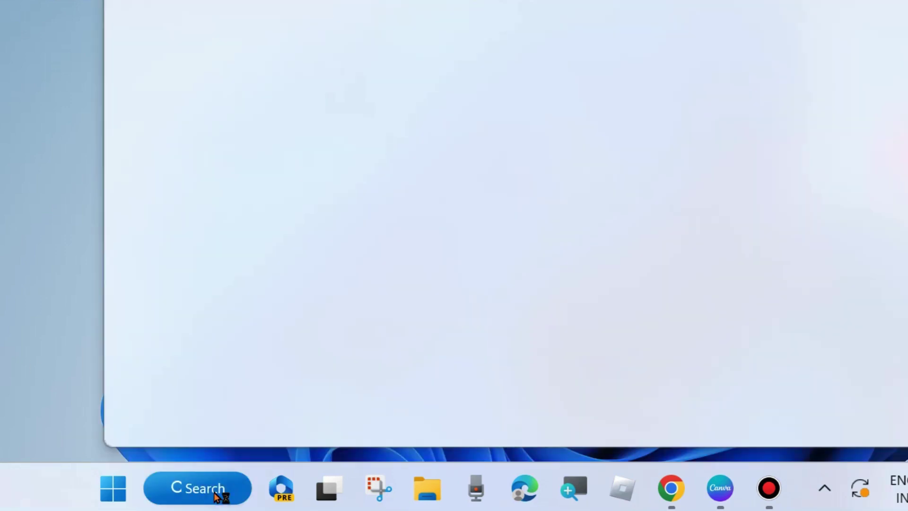
type("disc")
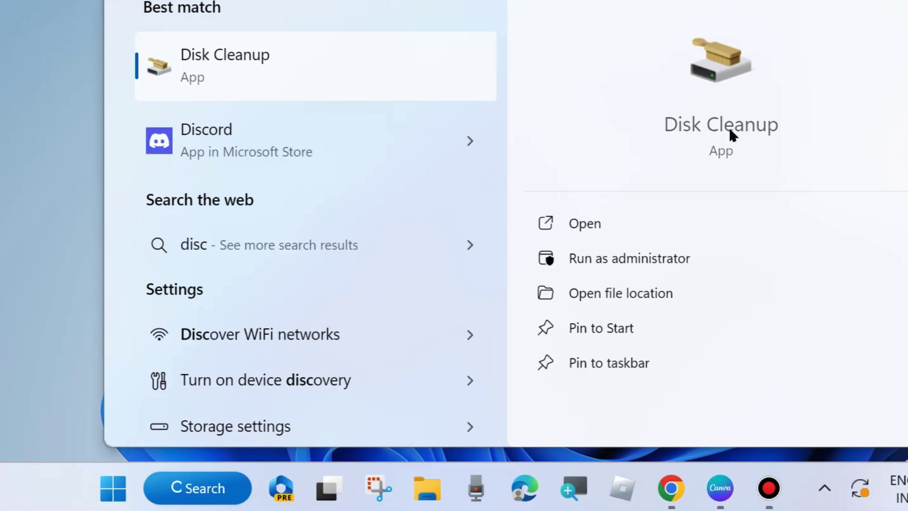
left_click(583, 225)
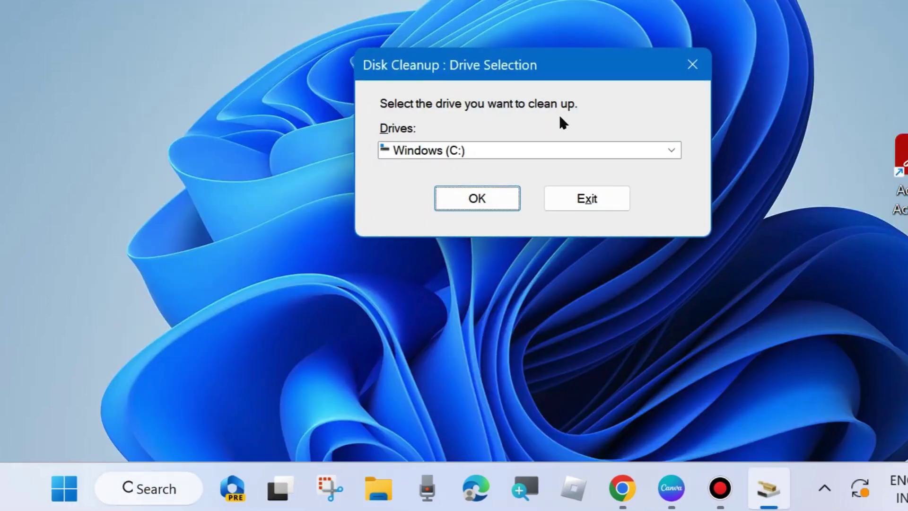
- Scan drive C: and permanently delete the checked files, including Recycle Bin, temporary files and thumbnails
left_click(478, 198)
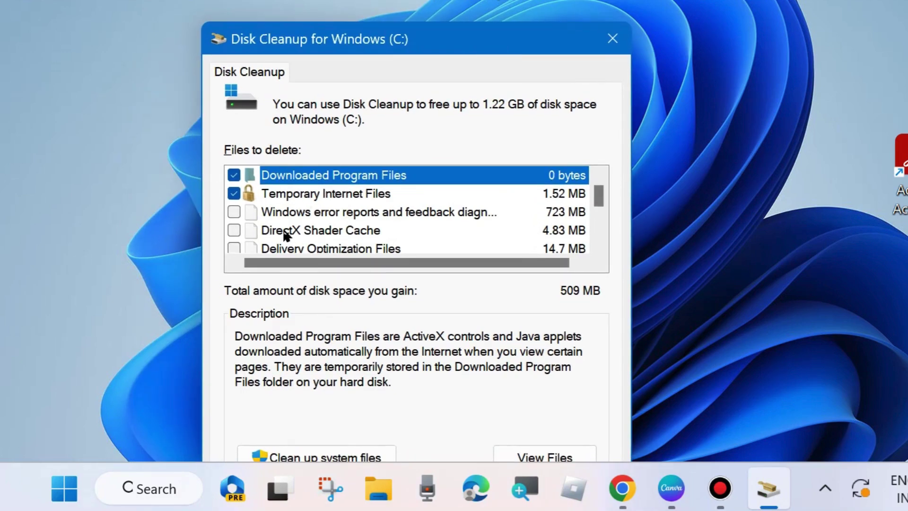
scroll(285, 236, "down", 1)
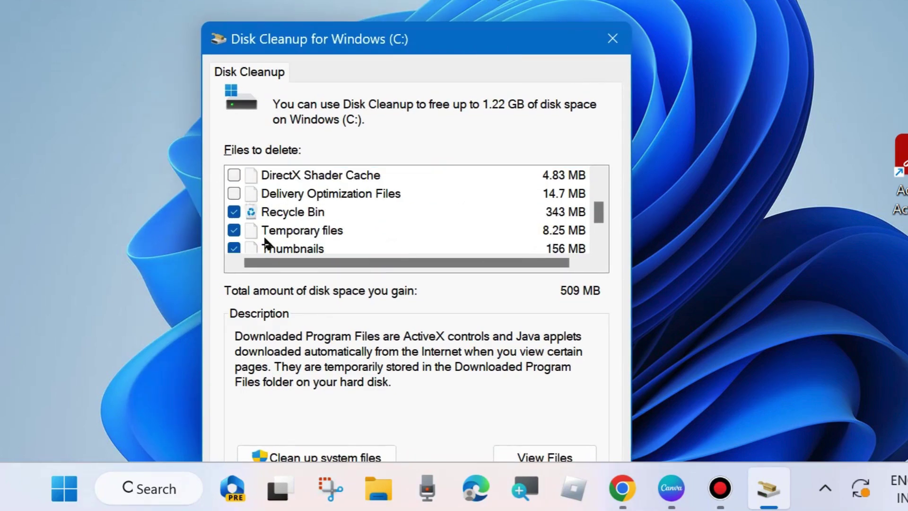
scroll(307, 234, "down", 1)
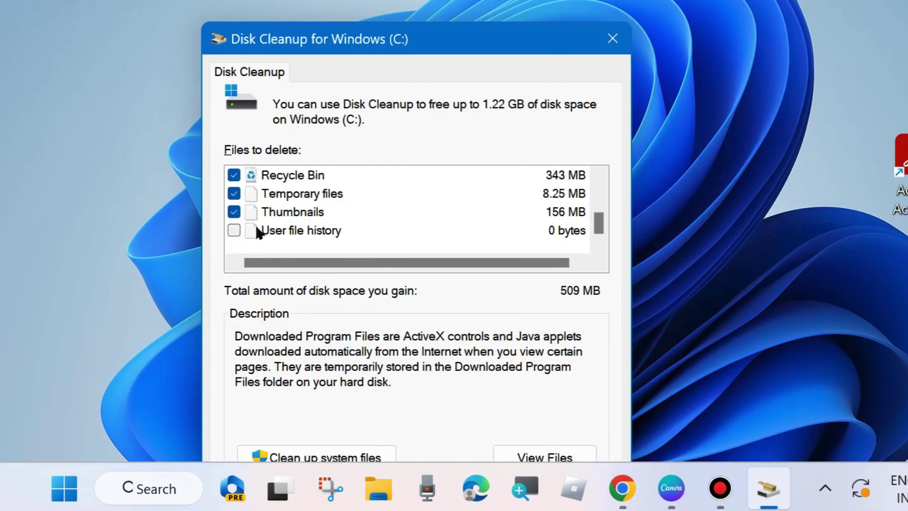
scroll(304, 232, "up", 2)
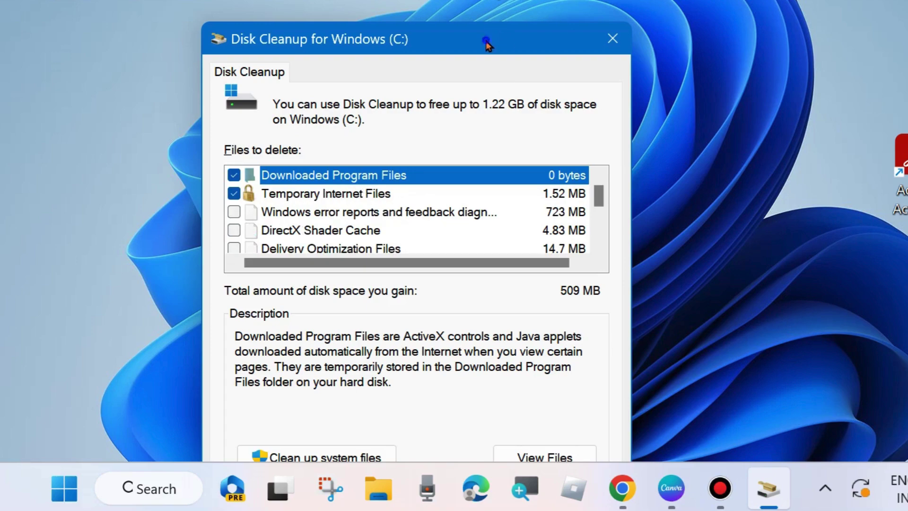
left_click_drag(487, 40, 472, 0)
left_click(472, 407)
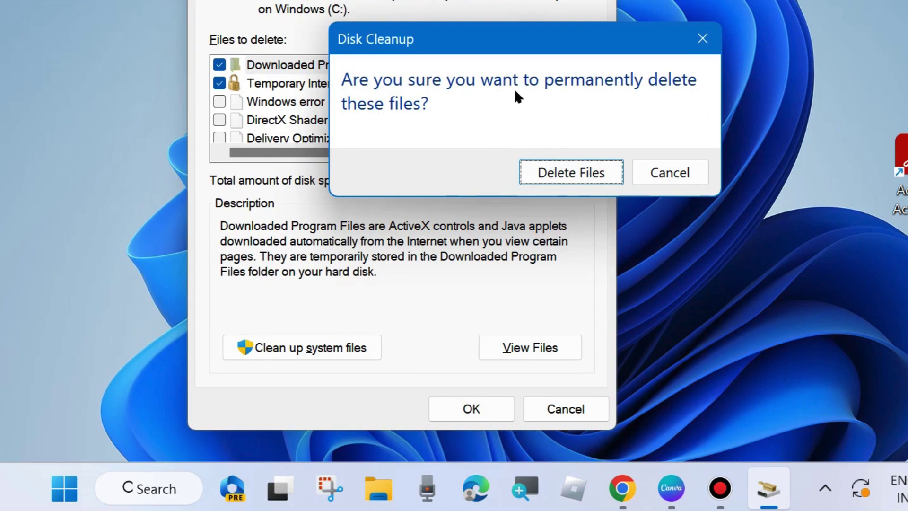
left_click(558, 173)
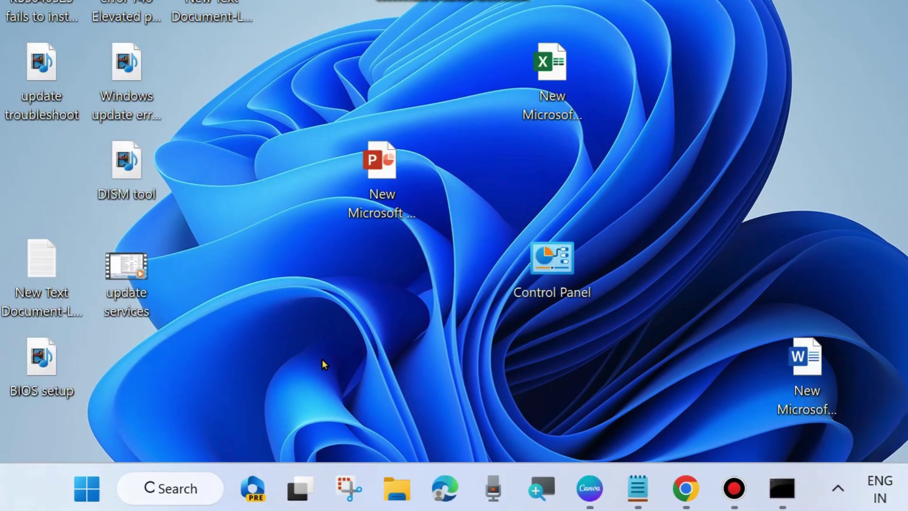
- Search for 'cmd' and run Command Prompt as administrator
left_click(164, 481)
type("cmd")
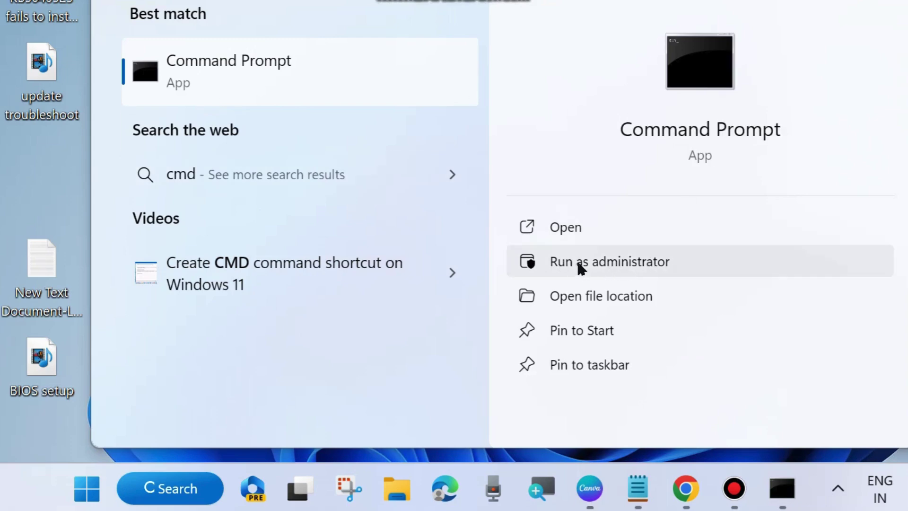
left_click(627, 261)
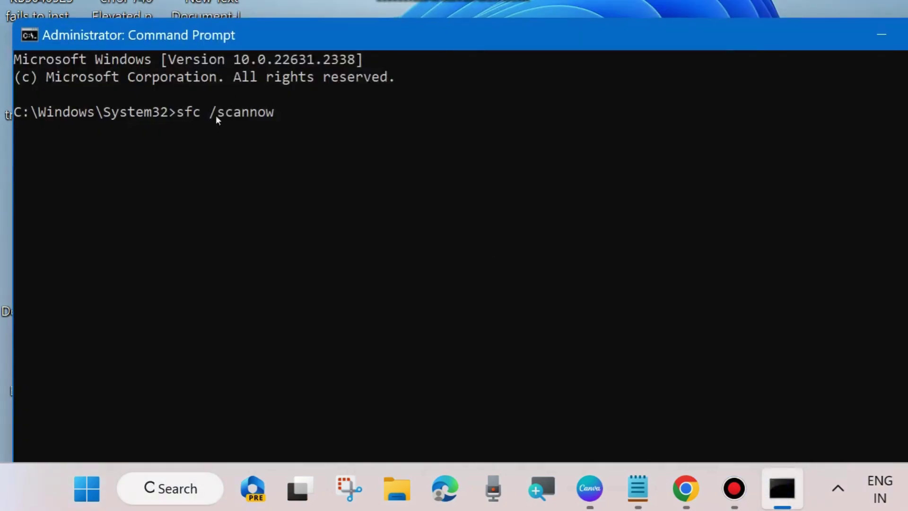
- Clear sfc /scannow from the prompt and place Notepad beside Command Prompt
key("BackSpace")
key("BackSpace")
key("BackSpace")
key("BackSpace")
key("BackSpace")
key("BackSpace")
key("BackSpace")
key("BackSpace")
key("BackSpace")
key("BackSpace")
key("BackSpace")
key("BackSpace")
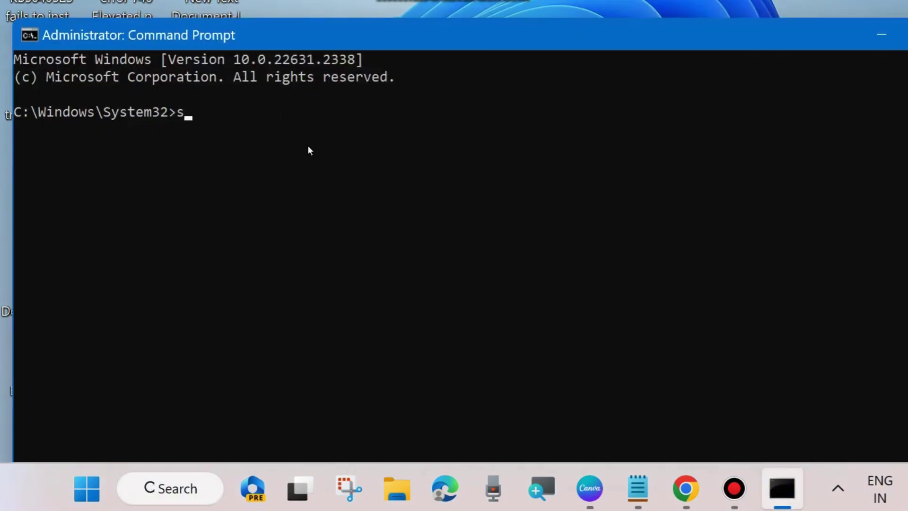
left_click(637, 488)
left_click_drag(552, 38, 717, 26)
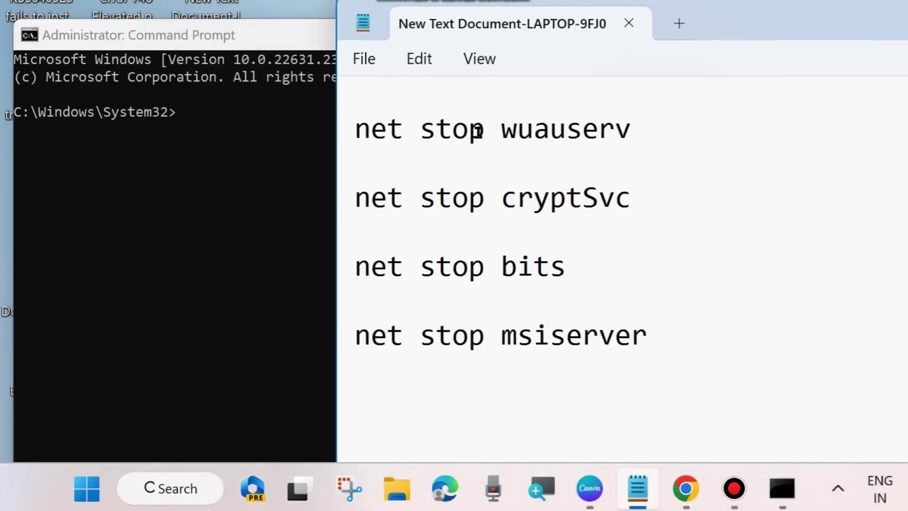
- Select the net stop lines for wuauserv, cryptSvc, bits and msiserver in turn
left_click(343, 137)
left_click(339, 194)
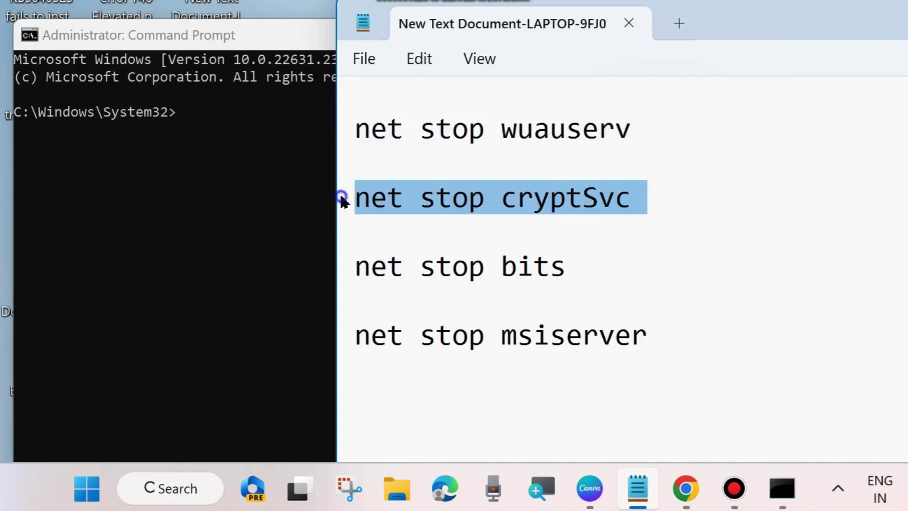
left_click(340, 266)
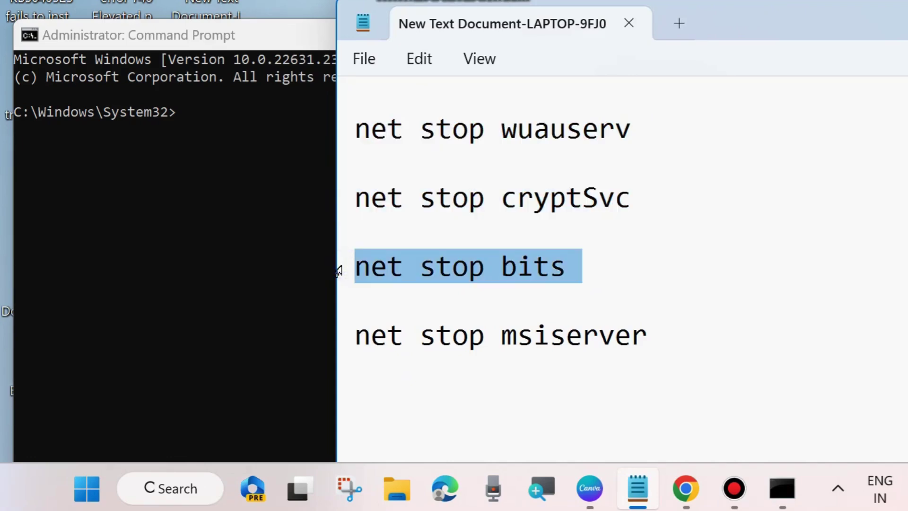
left_click(339, 336)
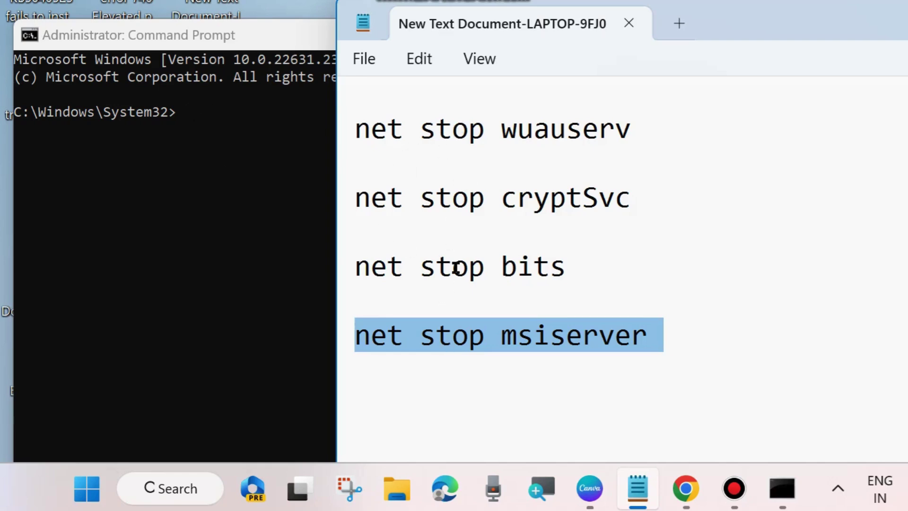
scroll(456, 270, "down", 2)
scroll(457, 274, "down", 2)
- Select the SoftwareDistribution ren command, then the catroot2 ren line, and reposition Notepad beside Command Prompt
left_click_drag(770, 40, 580, 27)
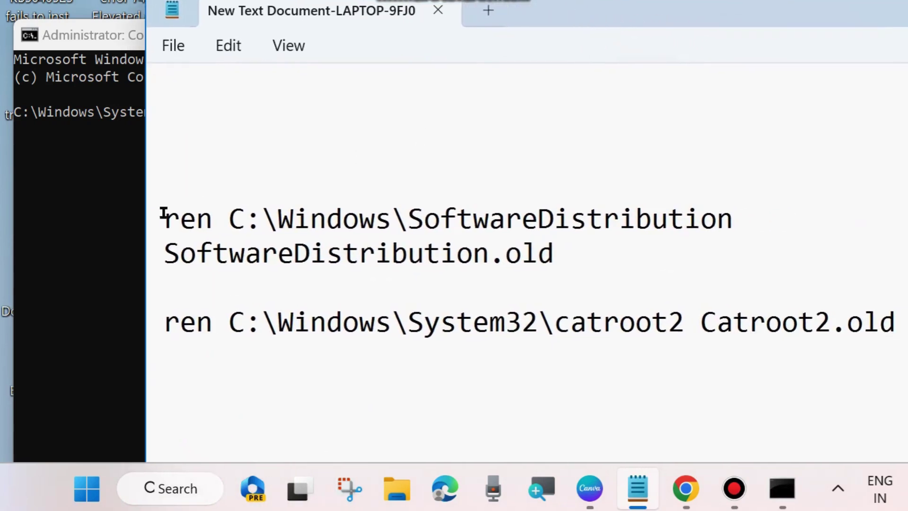
left_click_drag(149, 228, 154, 235)
key("shift+Down")
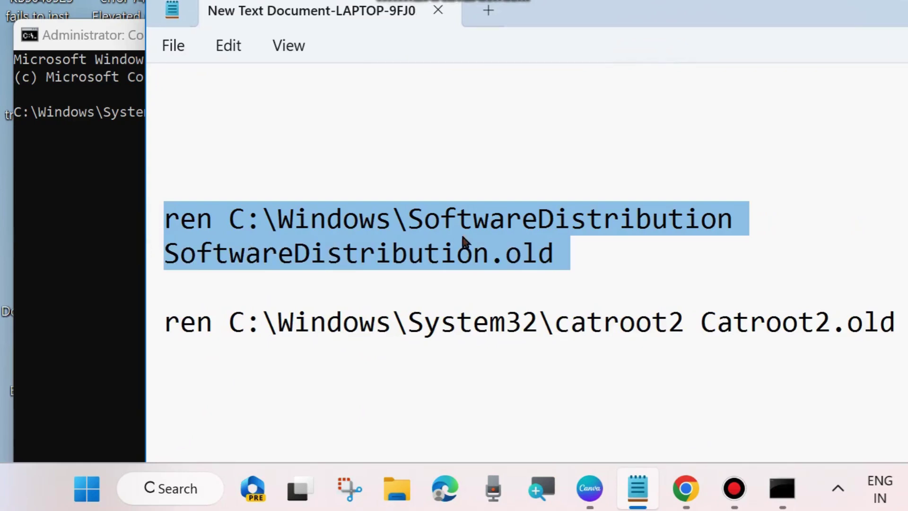
triple_click(147, 326)
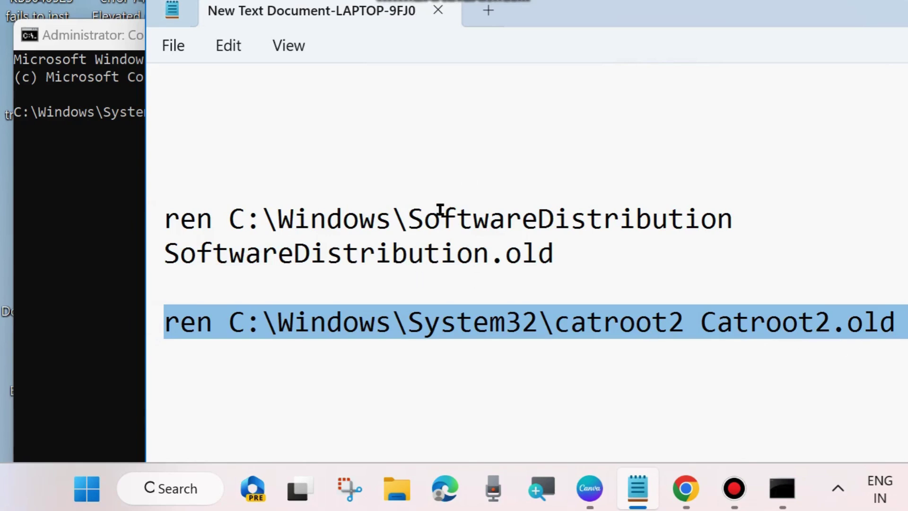
left_click_drag(514, 9, 646, 15)
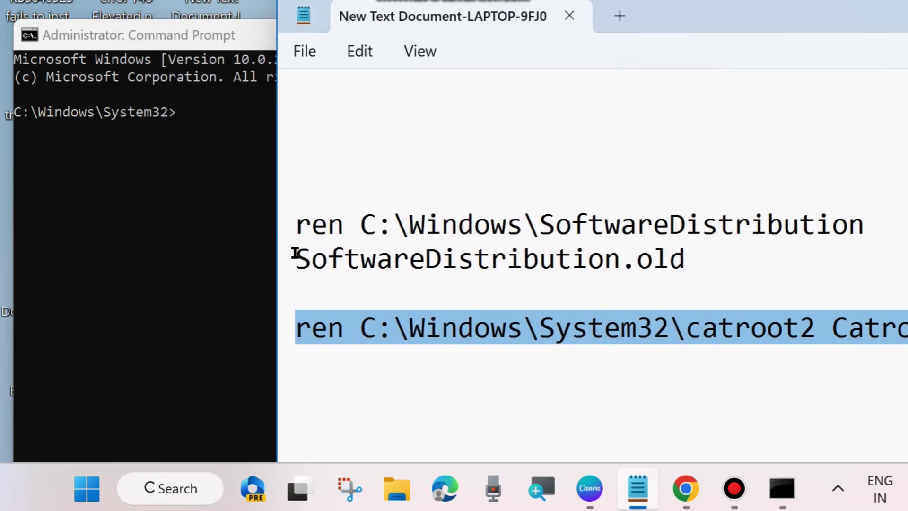
left_click_drag(671, 19, 654, 0)
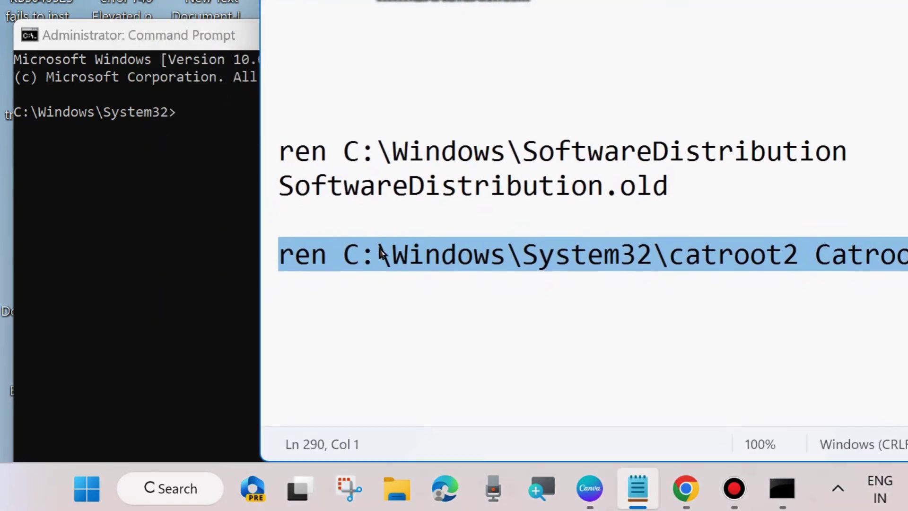
- Select the net start lines for wuauserv, cryptSvc, bits and msiserver, then return to the admin Command Prompt
scroll(377, 261, "down", 4)
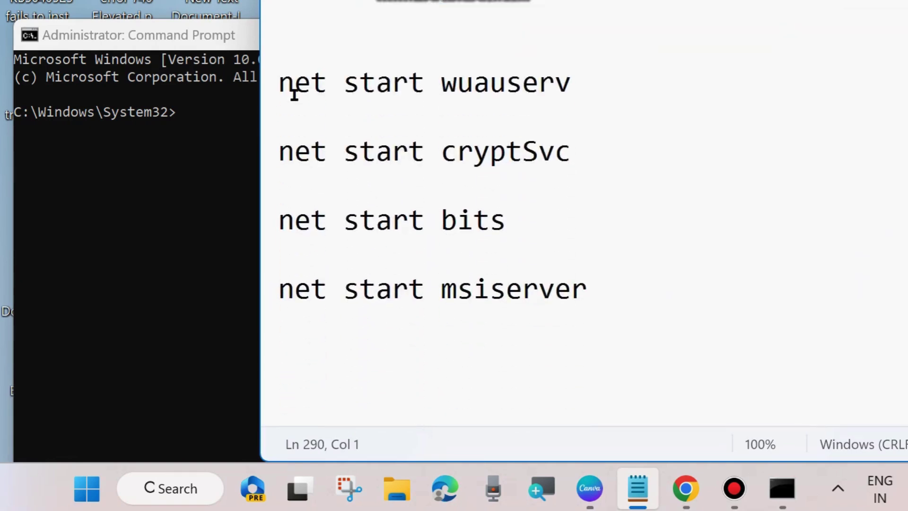
left_click(266, 93)
left_click(263, 151)
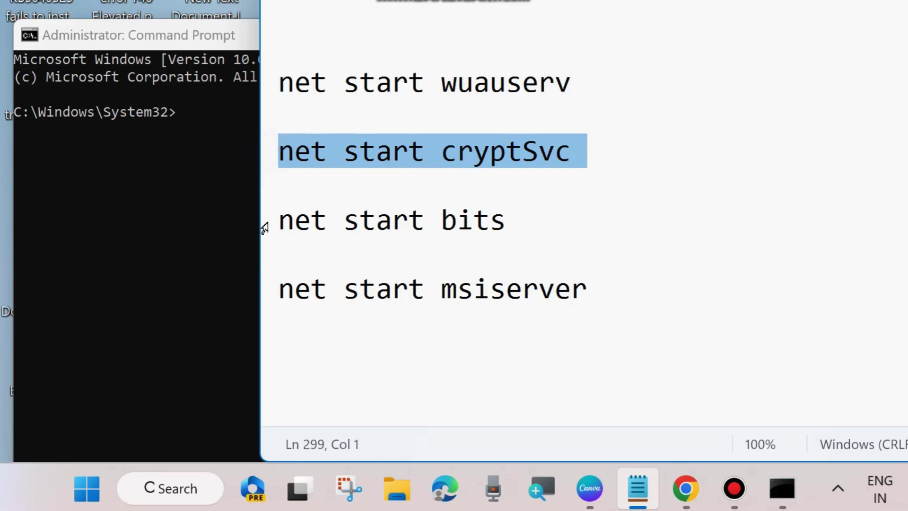
left_click(268, 221)
left_click(265, 290)
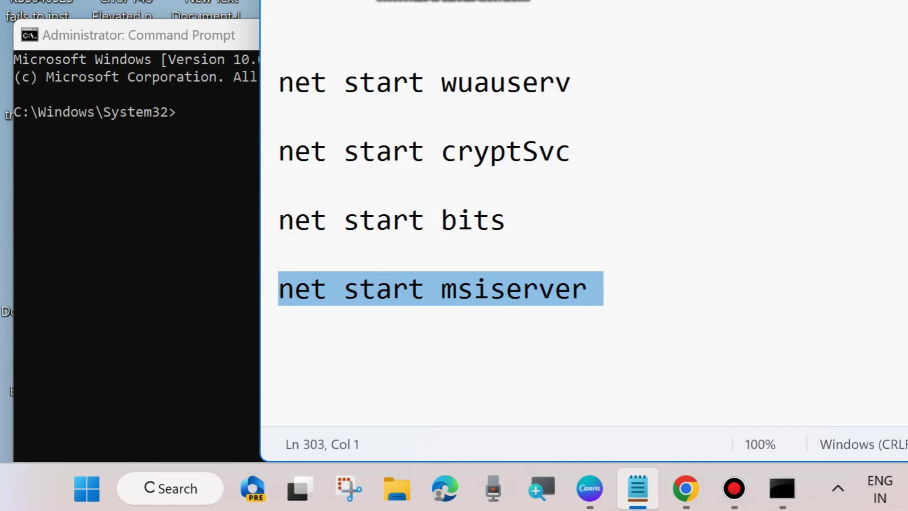
key("alt+Tab")
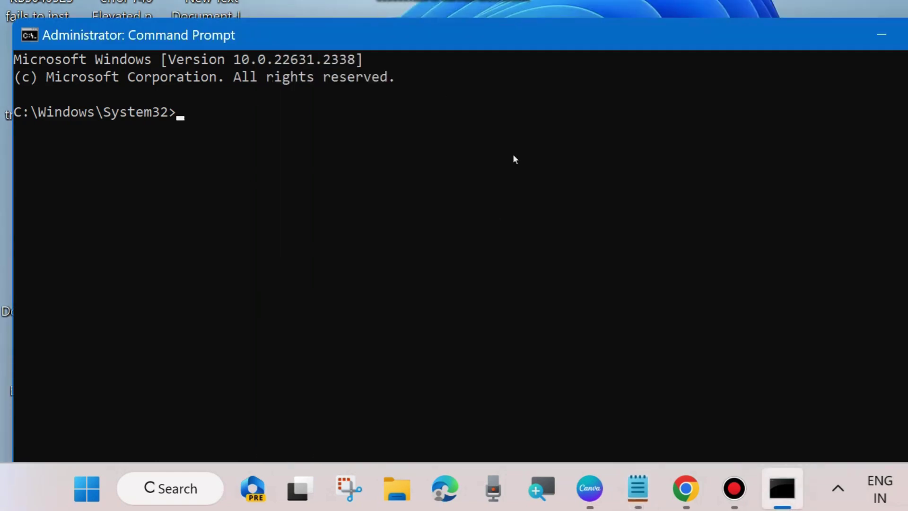
- Minimize Command Prompt and restart Windows from the Start button's quick menu
left_click(882, 36)
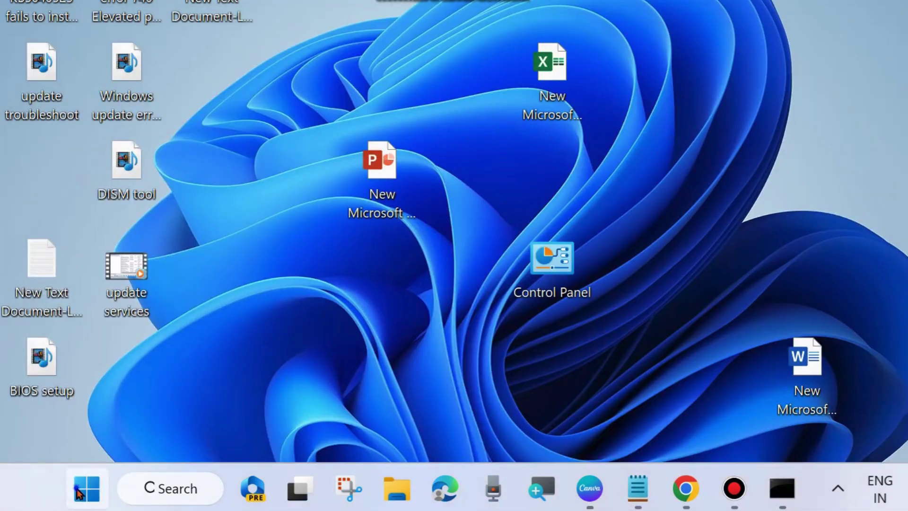
right_click(77, 489)
left_click(84, 427)
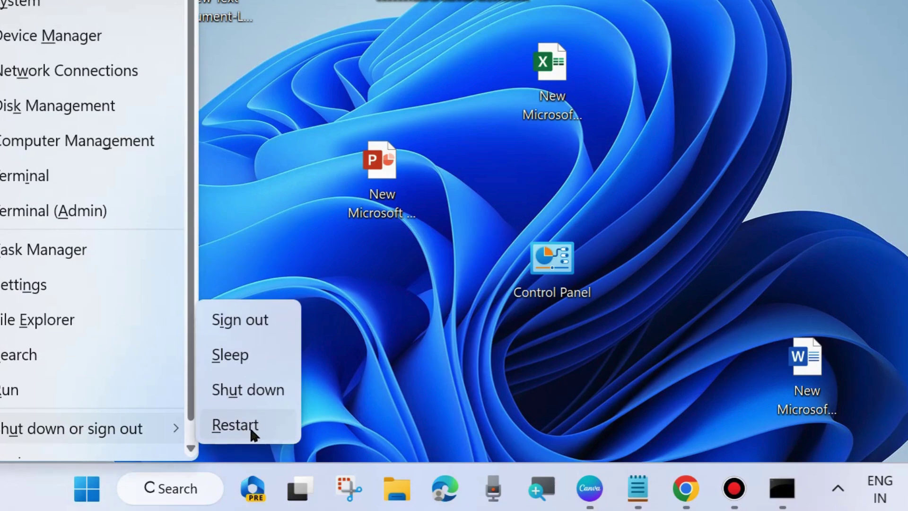
left_click(618, 185)
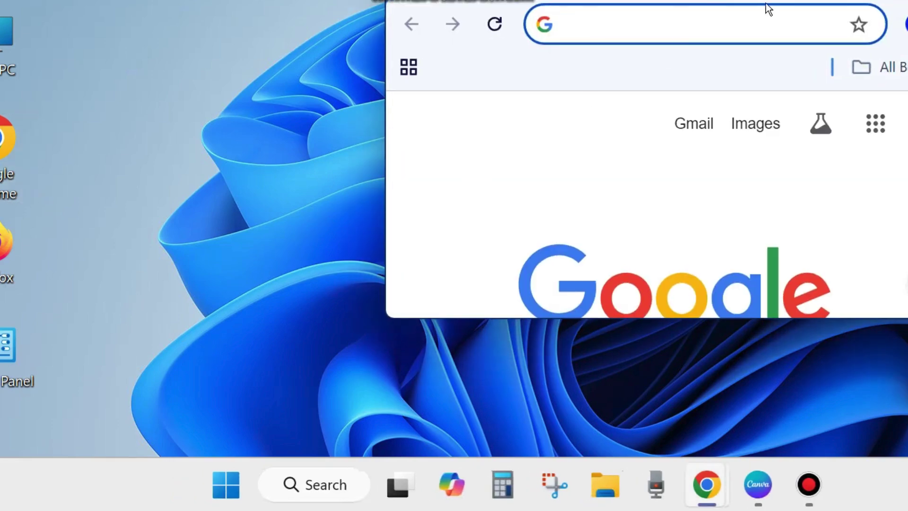
- Move and resize the Chrome window so it stretches to the top of the screen
left_click_drag(774, 5, 399, 83)
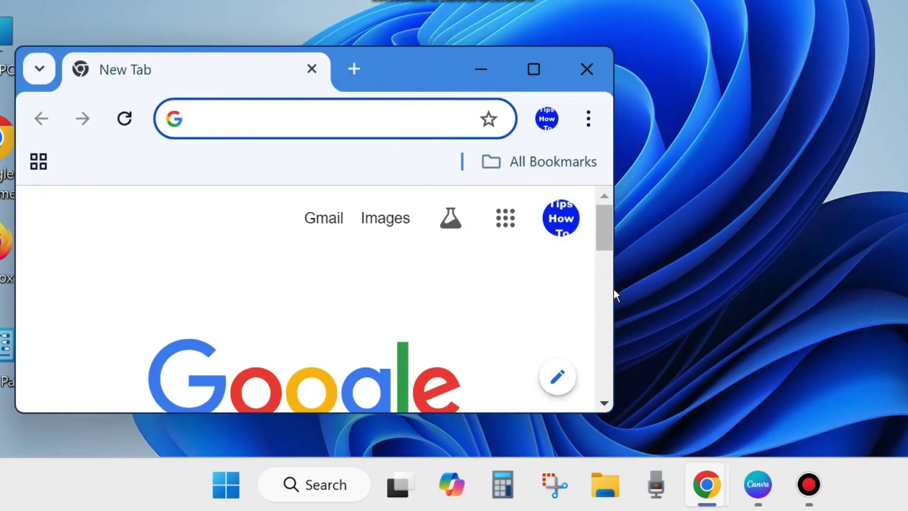
left_click_drag(614, 290, 690, 289)
left_click_drag(784, 292, 889, 304)
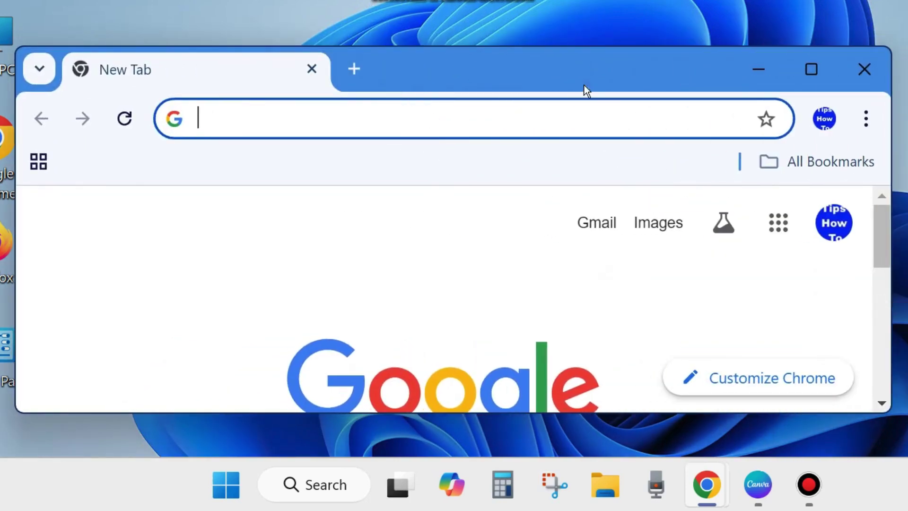
left_click_drag(552, 46, 562, 1)
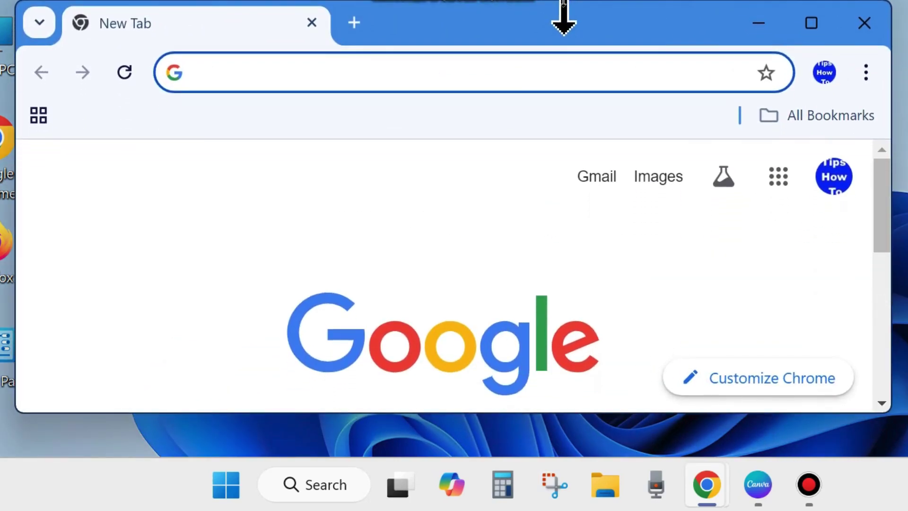
- Search Google for 'microsoft update catalog' and open the Microsoft Update Catalog result
left_click(338, 63)
type("micr")
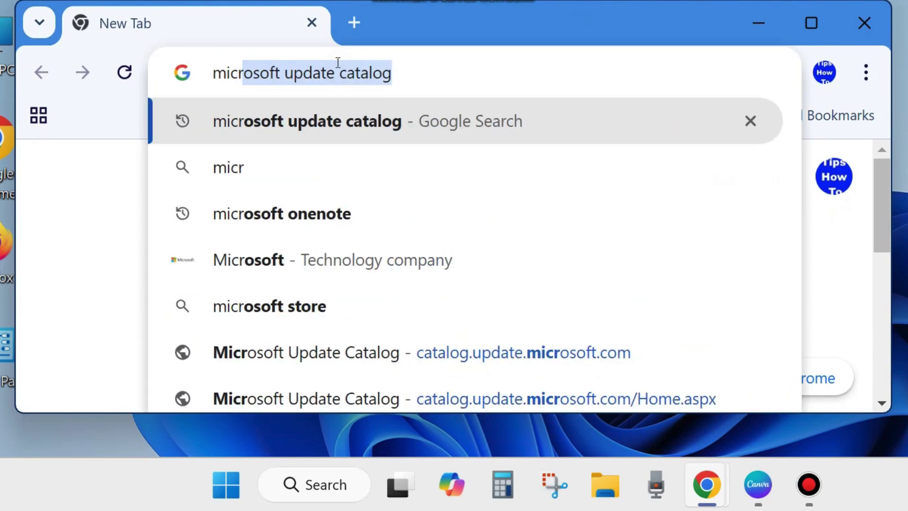
type("osoft up")
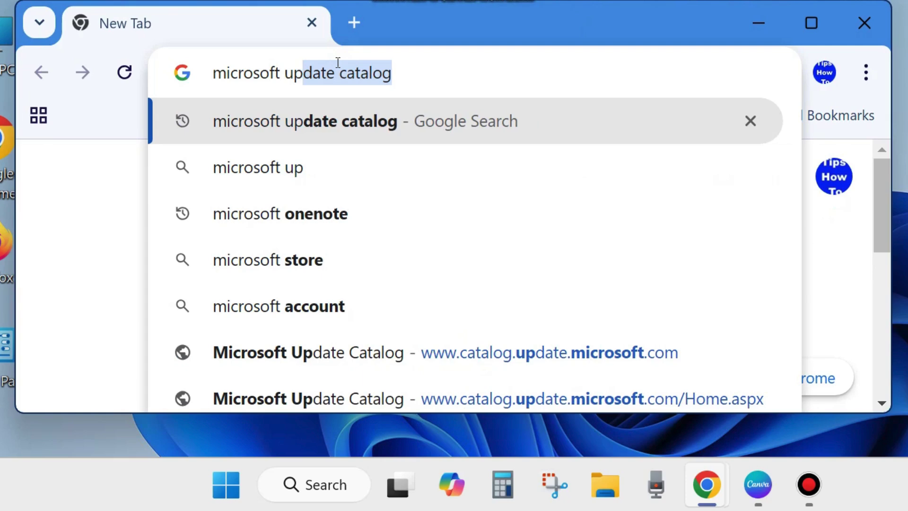
left_click(400, 72)
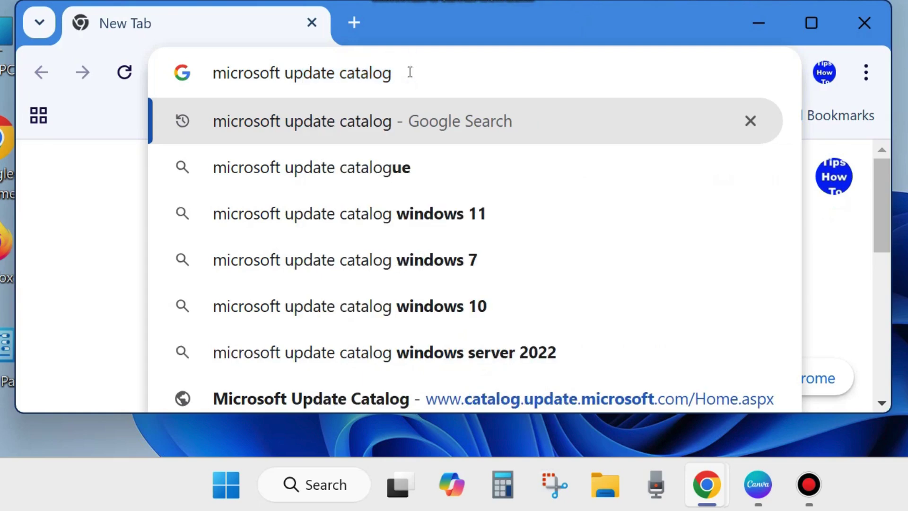
key("Return")
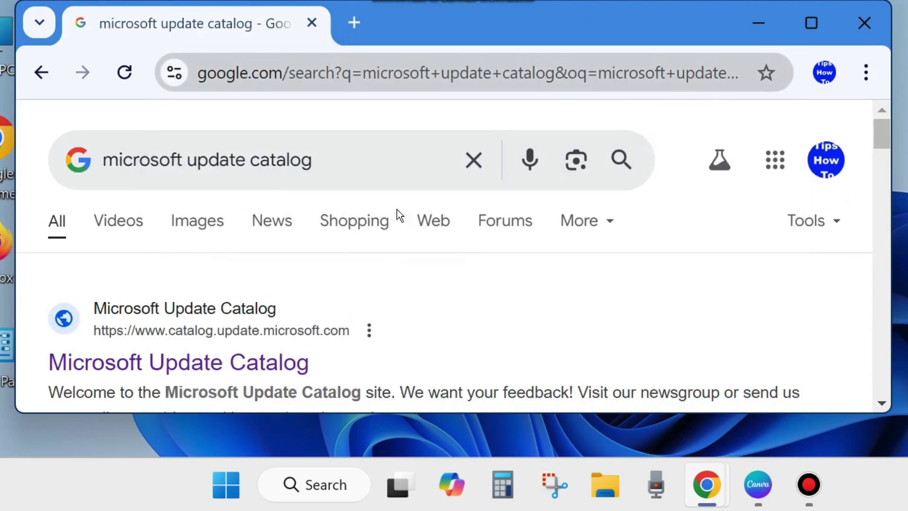
scroll(365, 258, "down", 2)
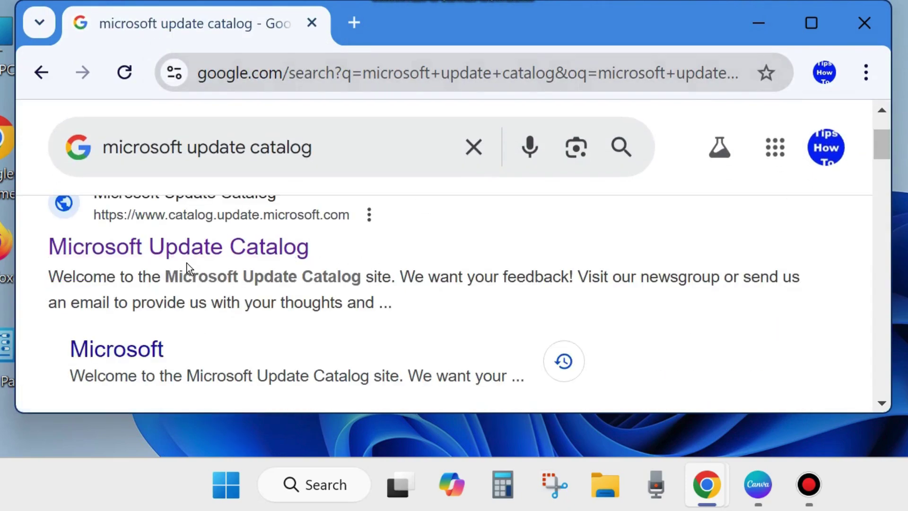
scroll(185, 263, "up", 2)
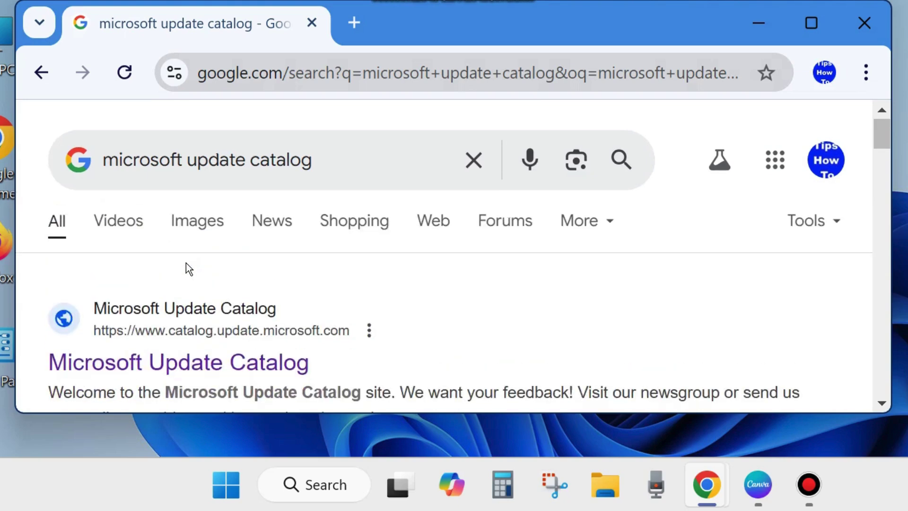
left_click(133, 366)
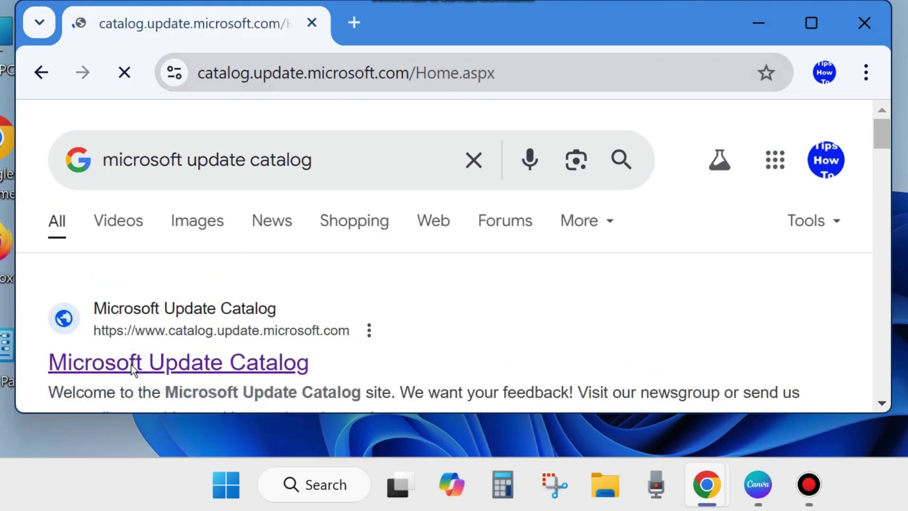
- Search the catalog for KB5052077 and review its ARM64, x86 and x64 update results
scroll(330, 245, "down", 2)
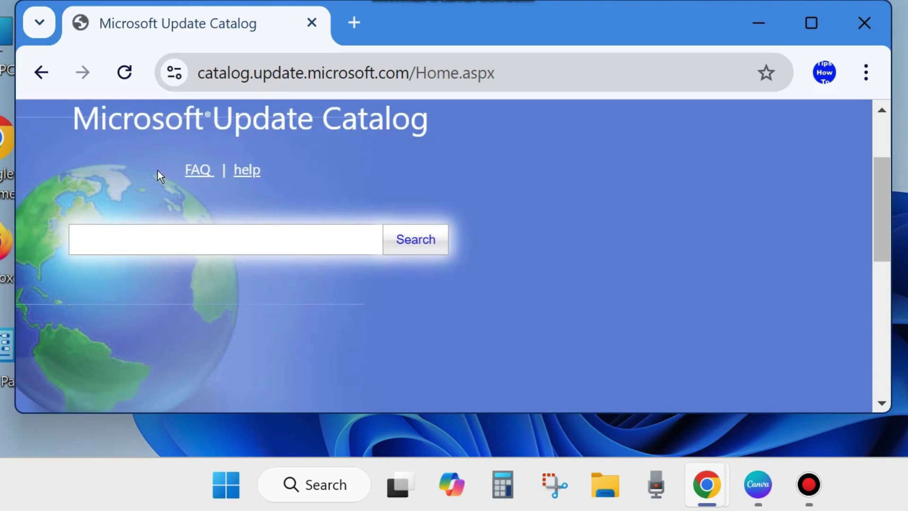
left_click(112, 237)
type("KB5052077")
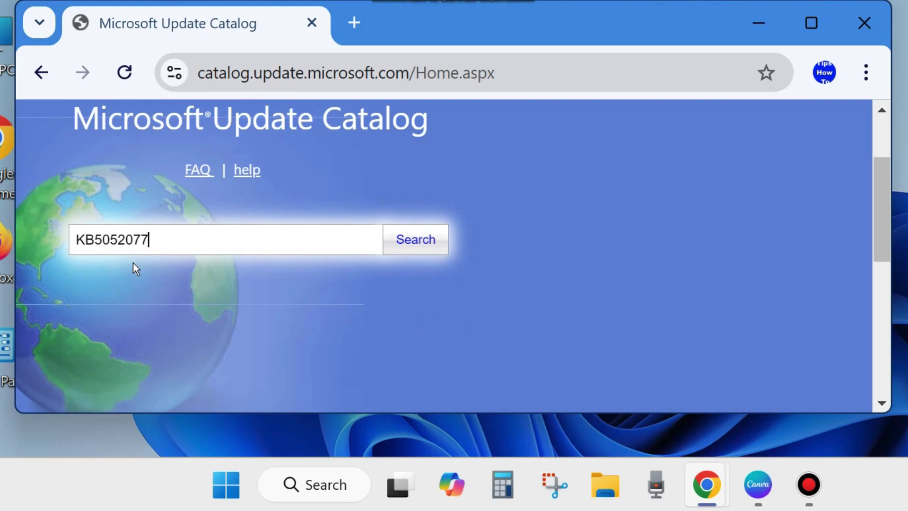
left_click(419, 242)
scroll(420, 242, "down", 5)
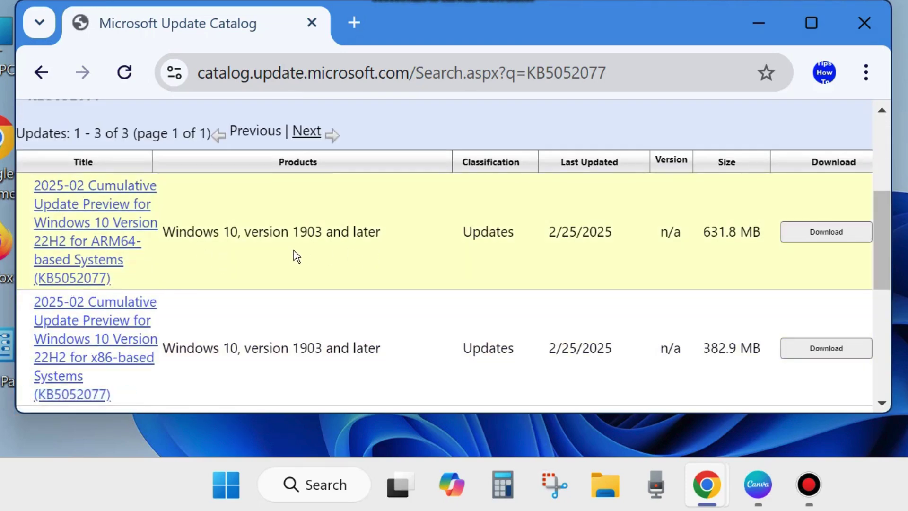
scroll(293, 252, "down", 5)
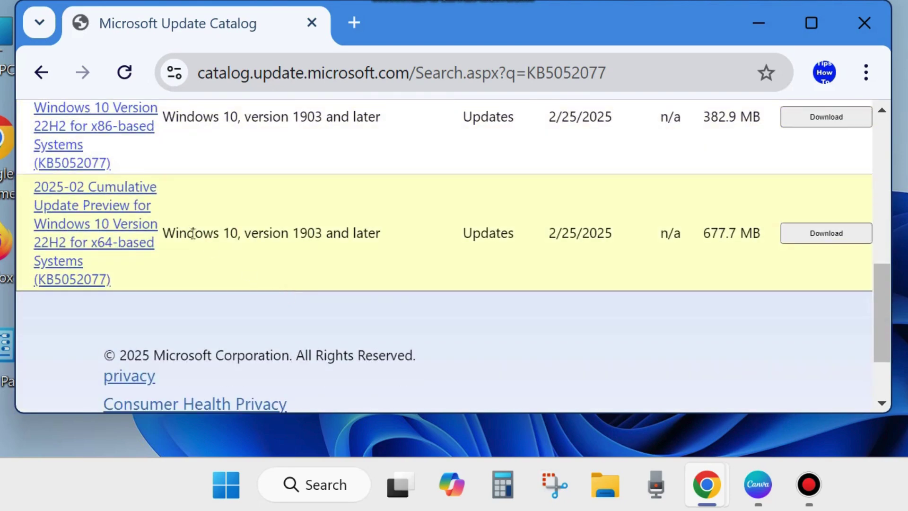
scroll(267, 260, "up", 5)
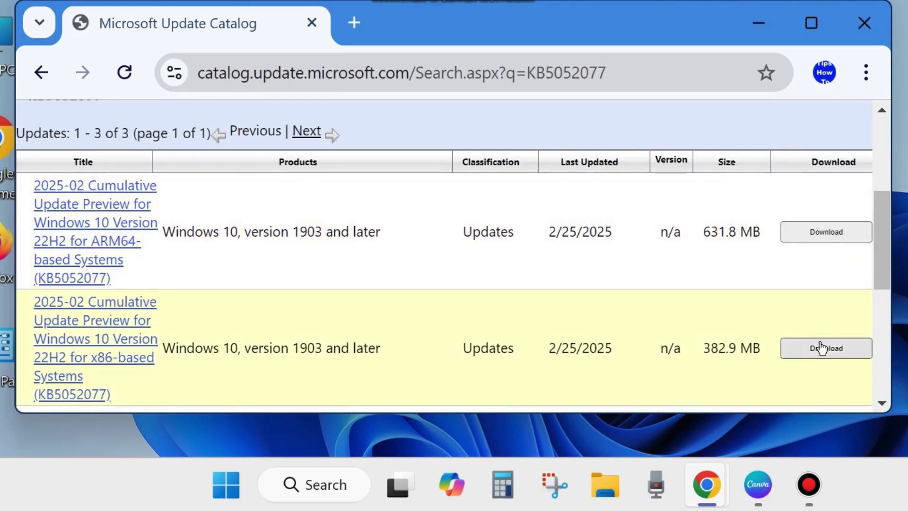
scroll(824, 343, "down", 5)
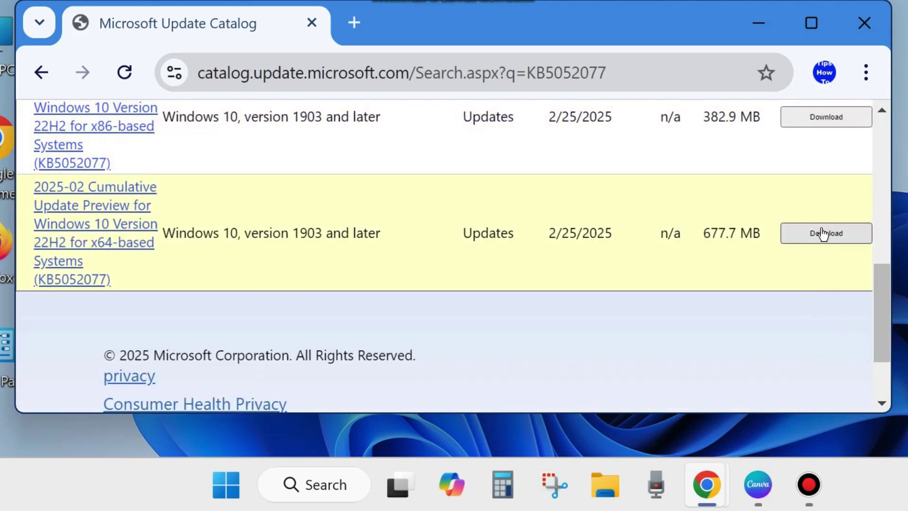